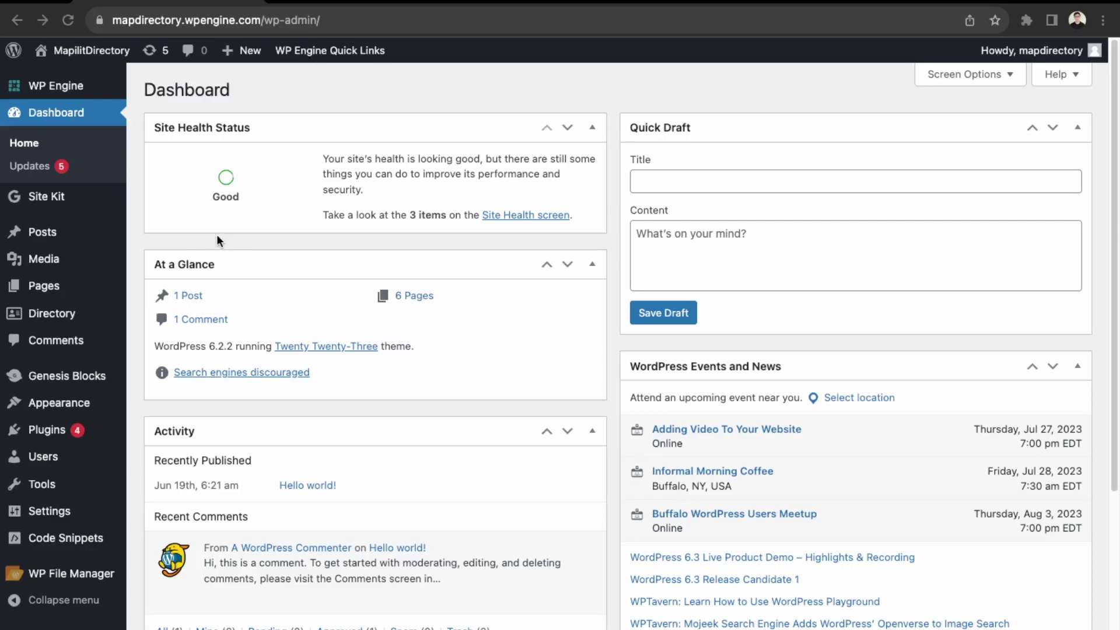
Step: In General Settings, check the site title MapilitDirectory and the tagline Directory Website
mouse_move(46, 518)
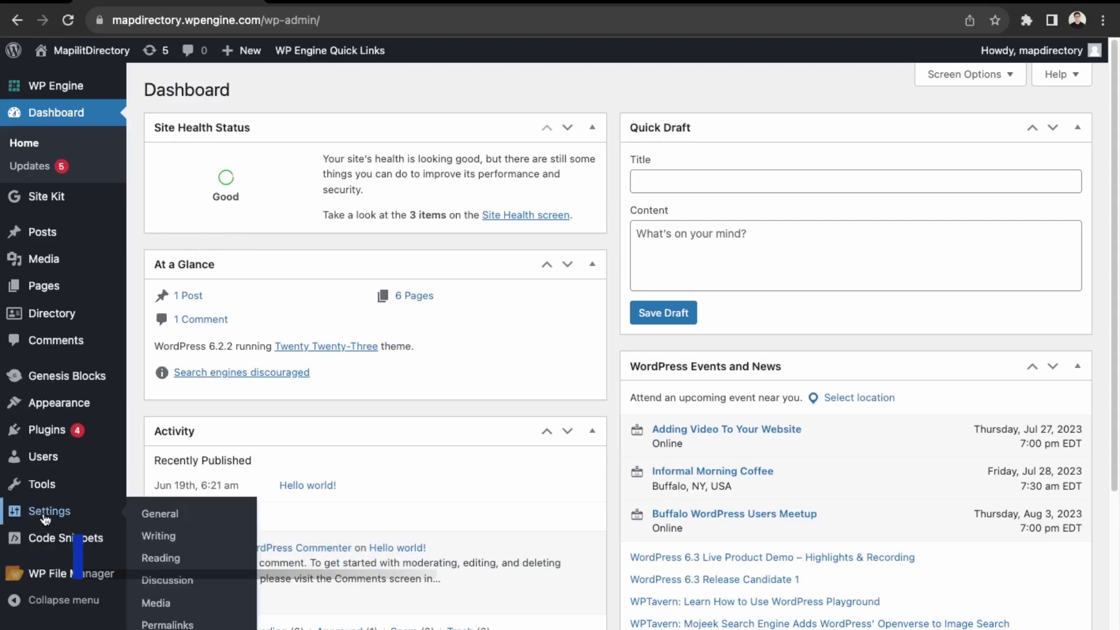
click(159, 513)
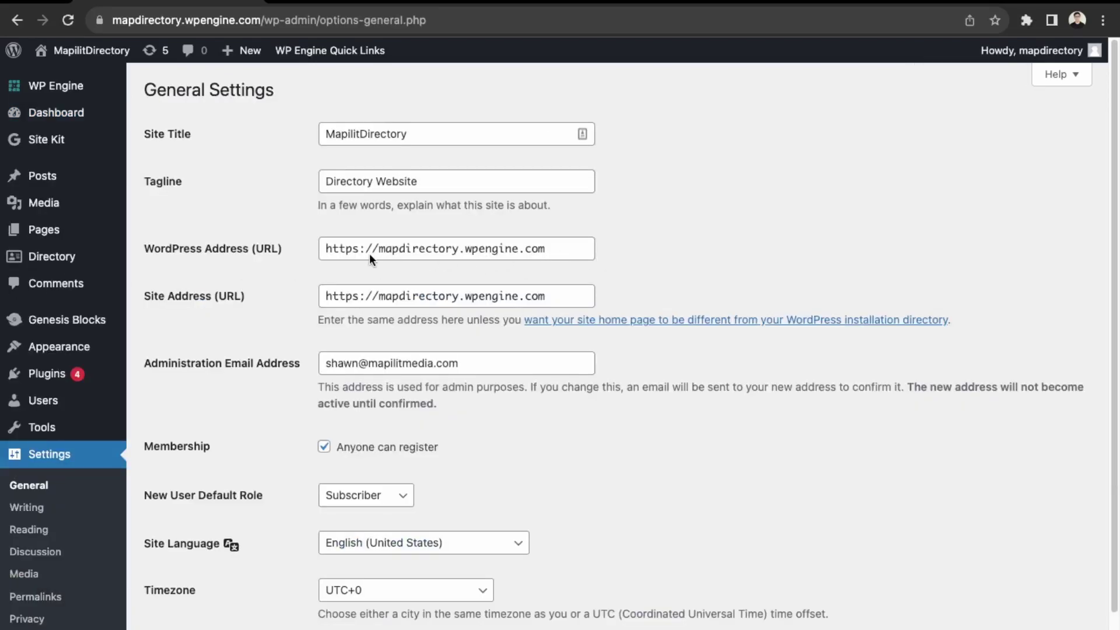
click(430, 138)
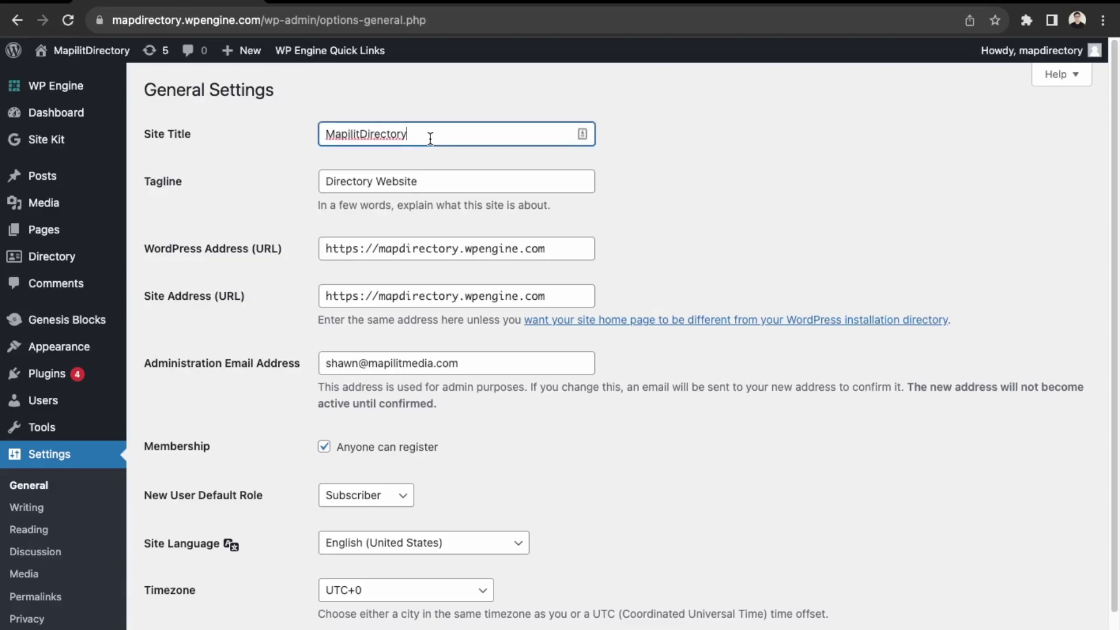
click(434, 174)
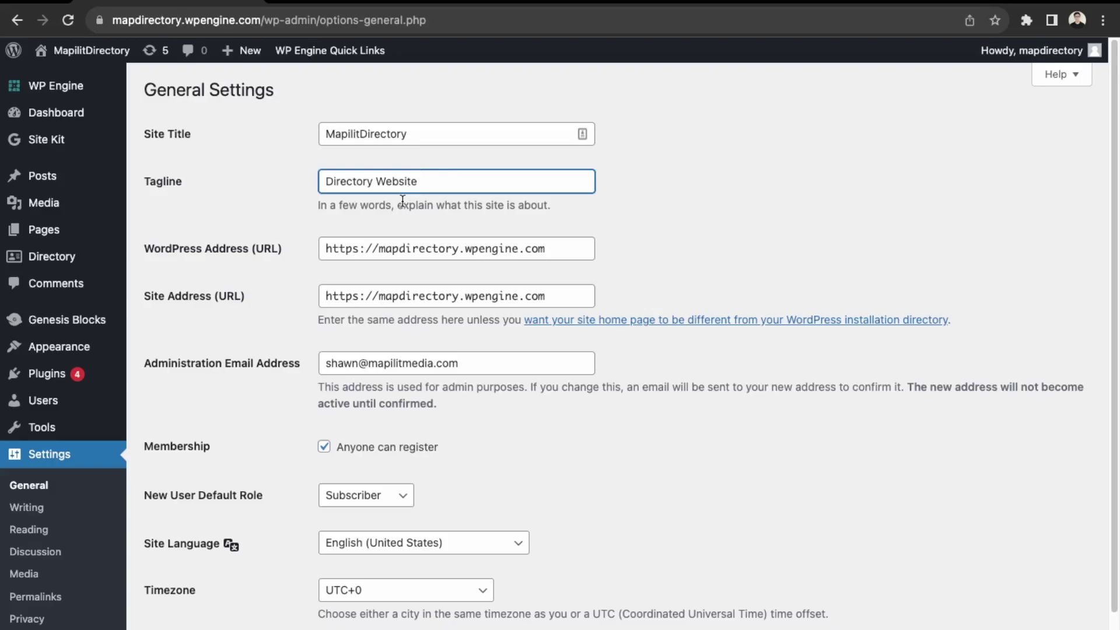
click(417, 136)
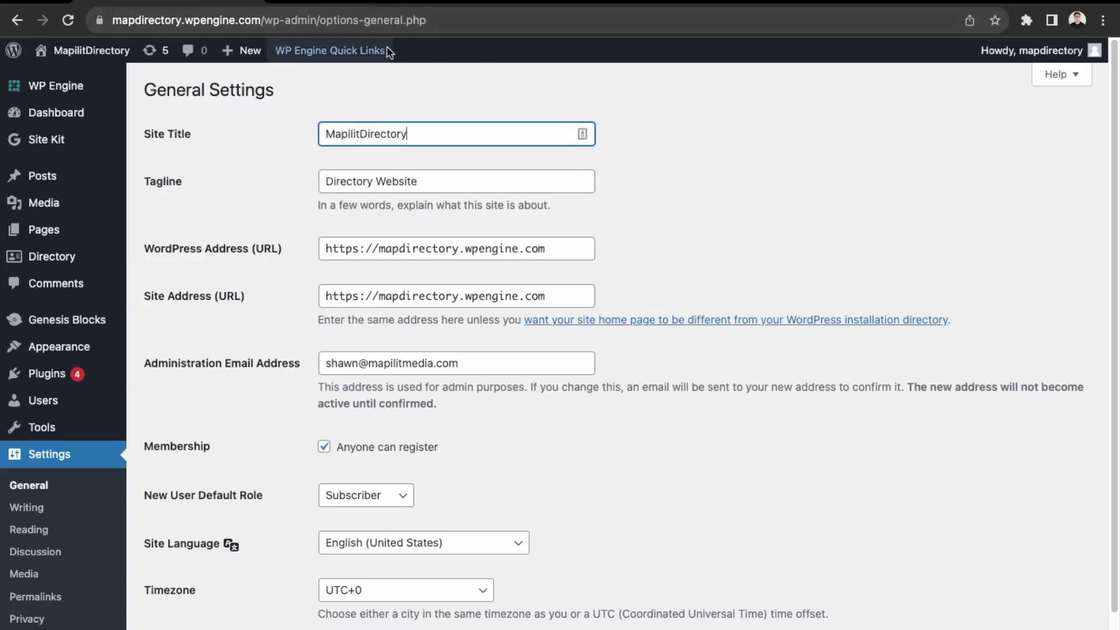
Step: Show the All Users list with its one Administrator and one Subscriber account
mouse_move(46, 408)
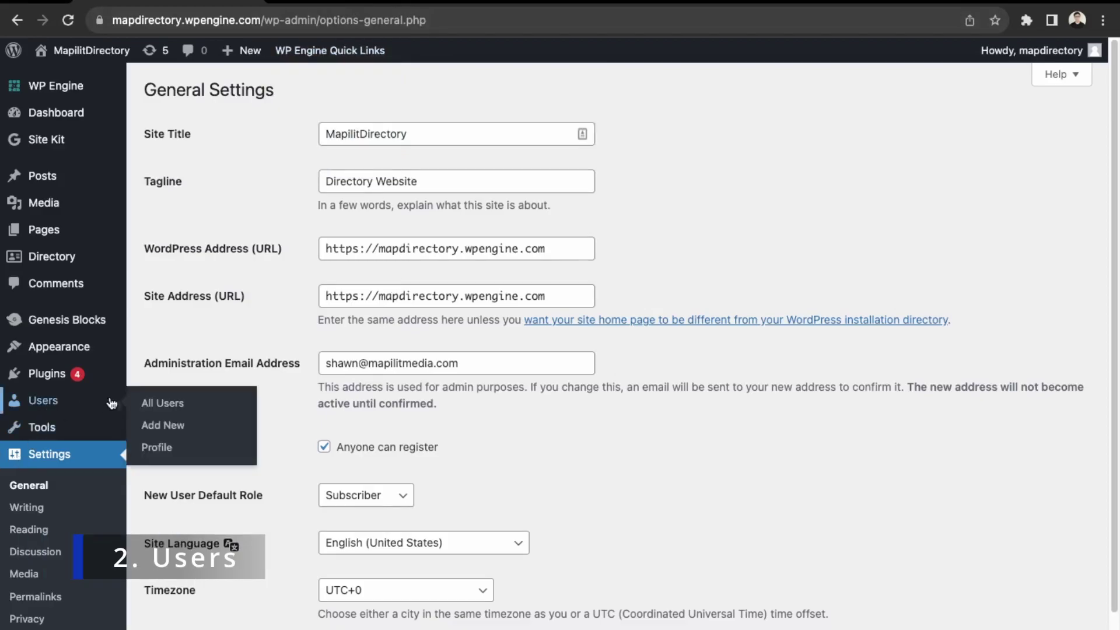
click(156, 404)
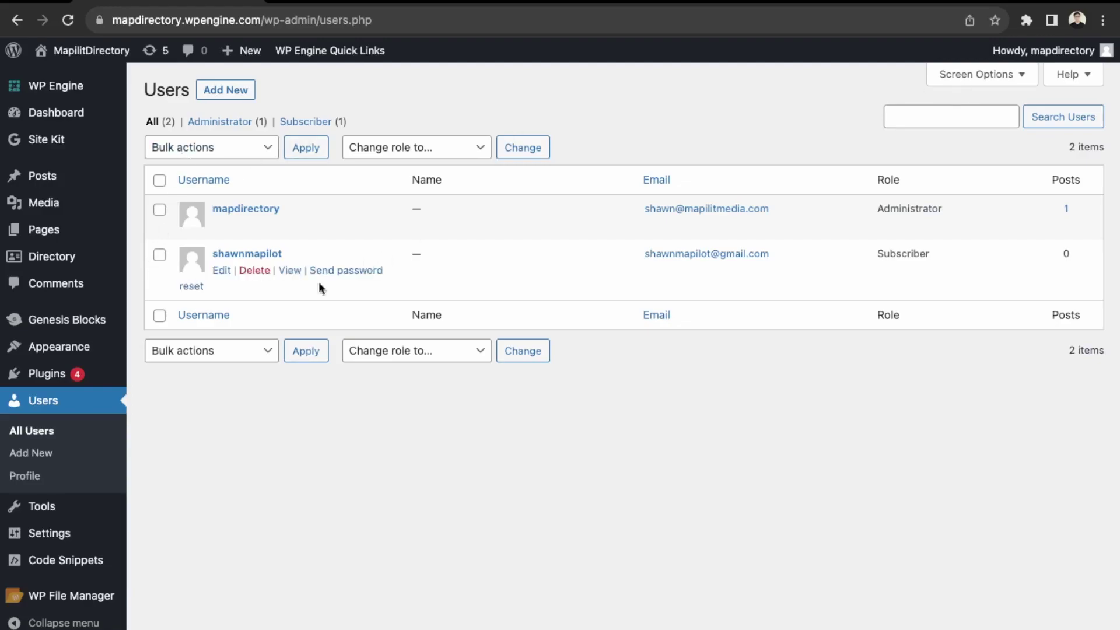
Step: Update Business Directory Plugin to 6.3.7 without a restore point, then delete Akismet Anti-Spam
mouse_move(111, 382)
click(169, 378)
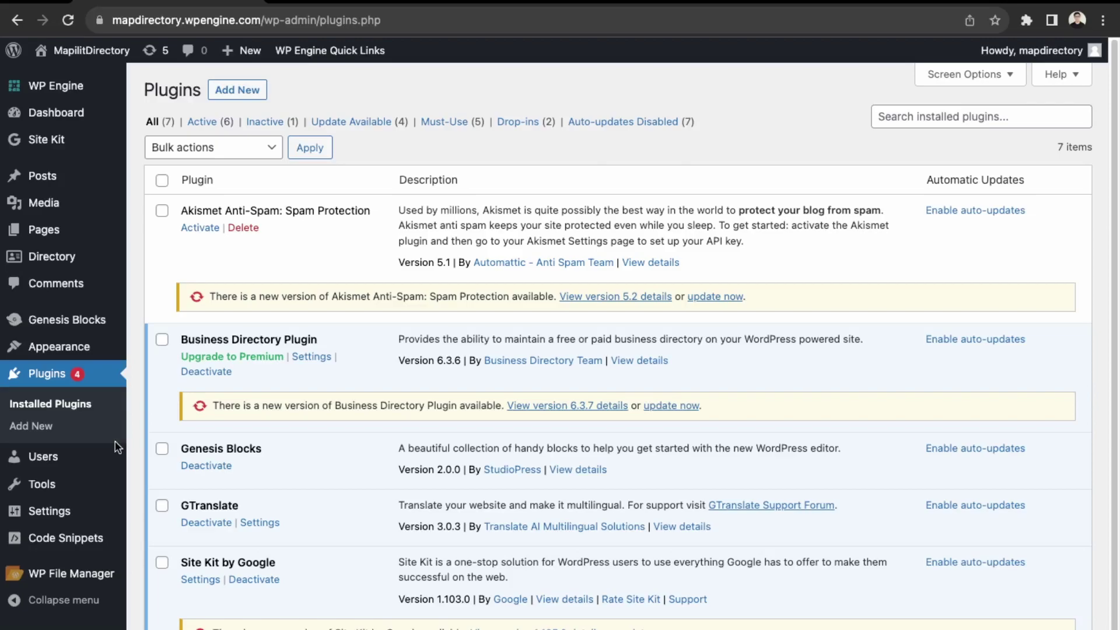
click(670, 407)
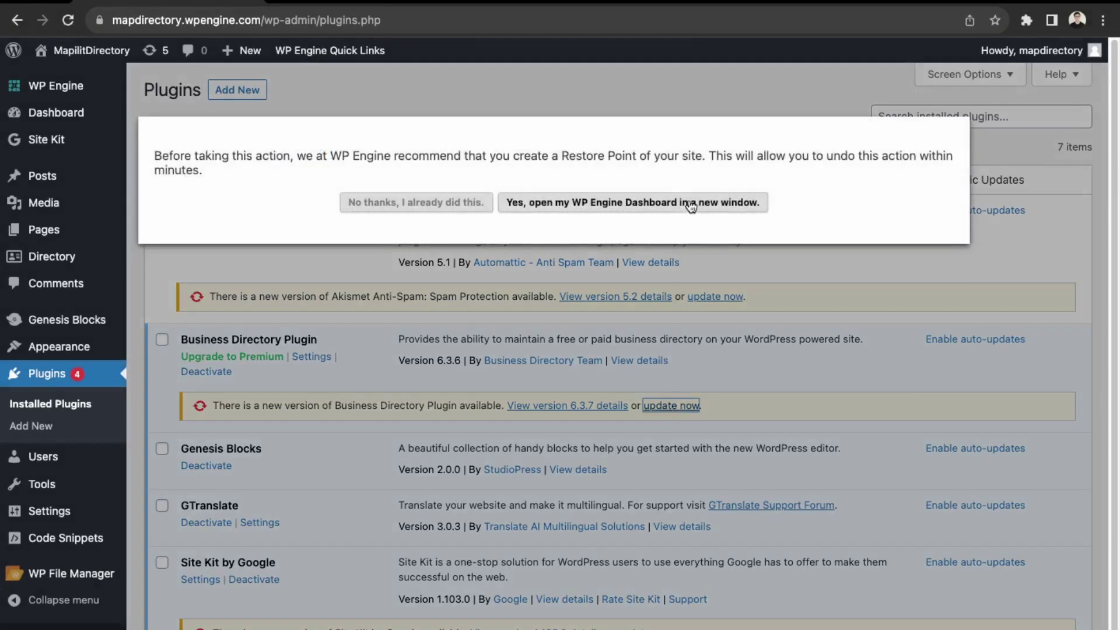
click(416, 204)
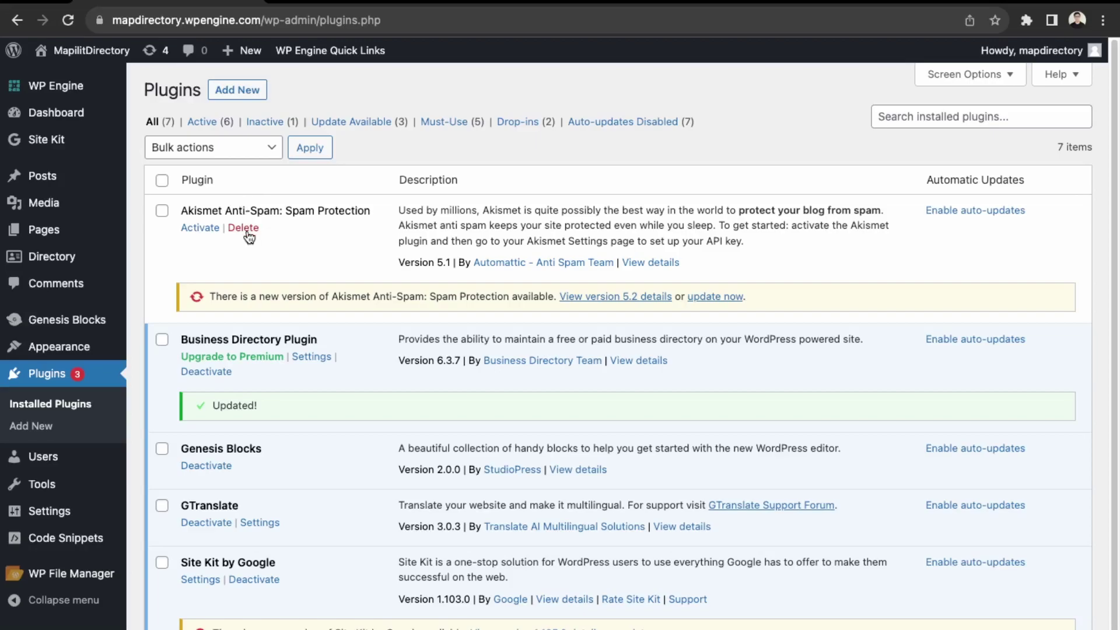
click(247, 229)
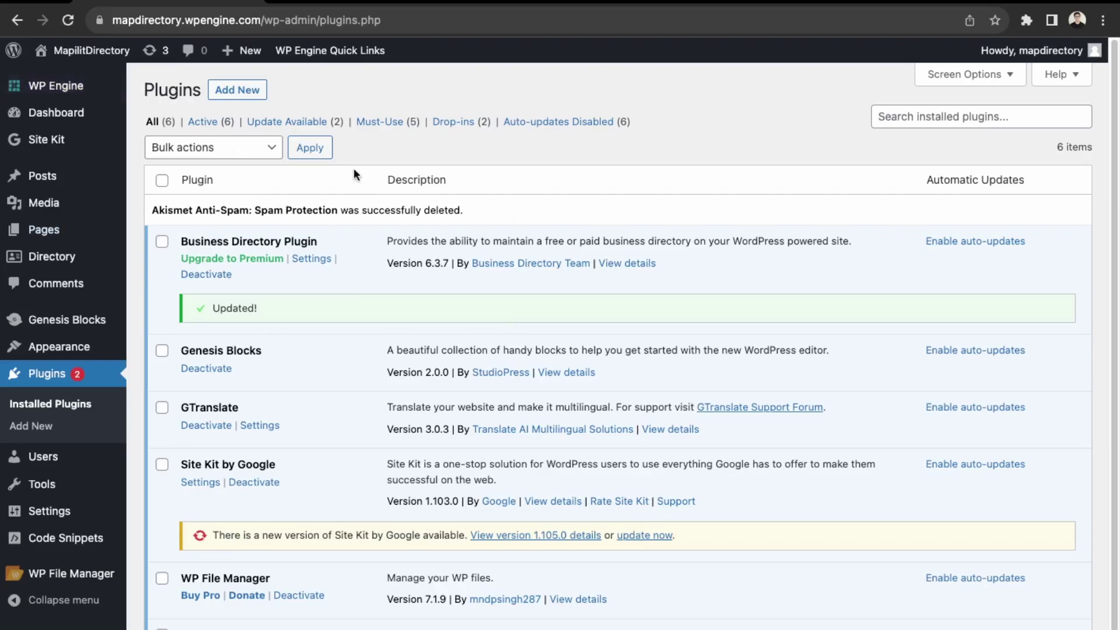
Step: Review the installed themes, then visit the live Business Directory page with Gym and Restaurant categories
mouse_move(88, 347)
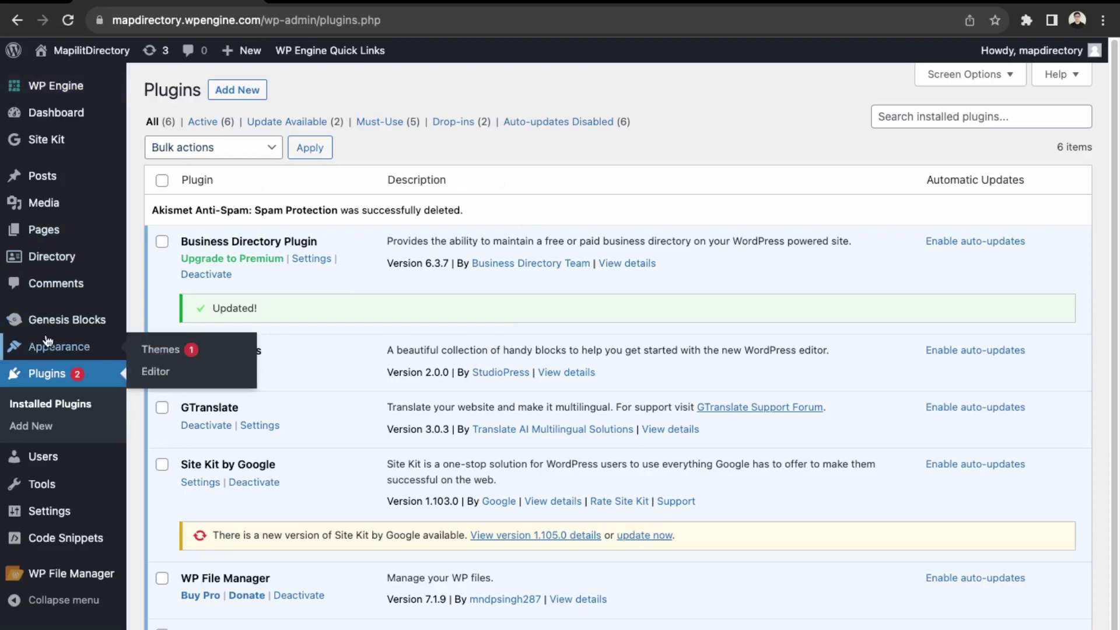
click(175, 357)
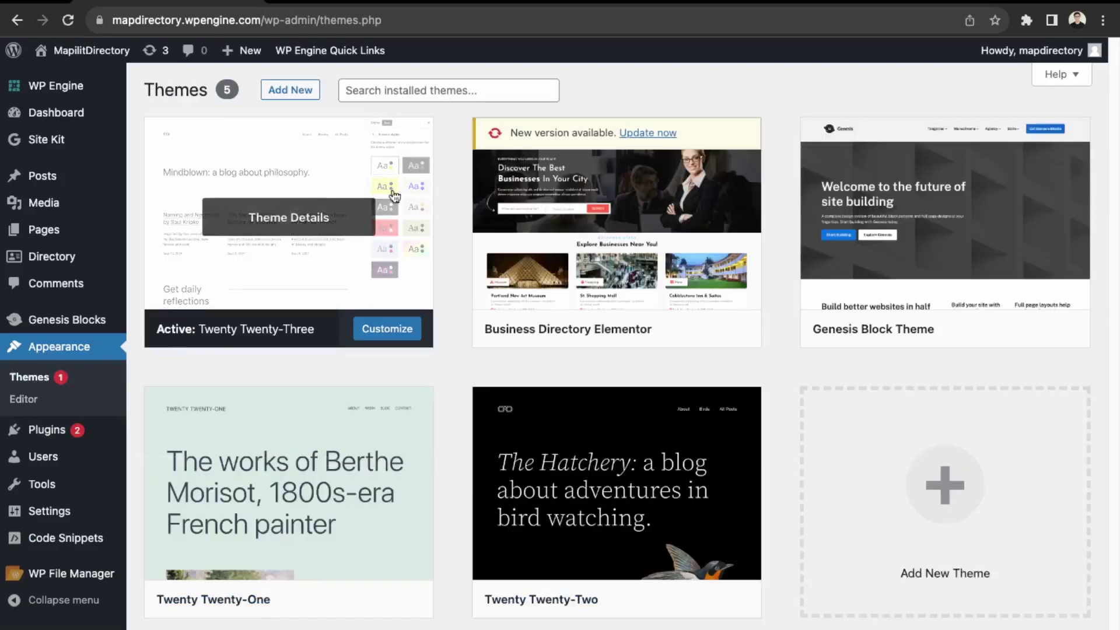
mouse_move(88, 51)
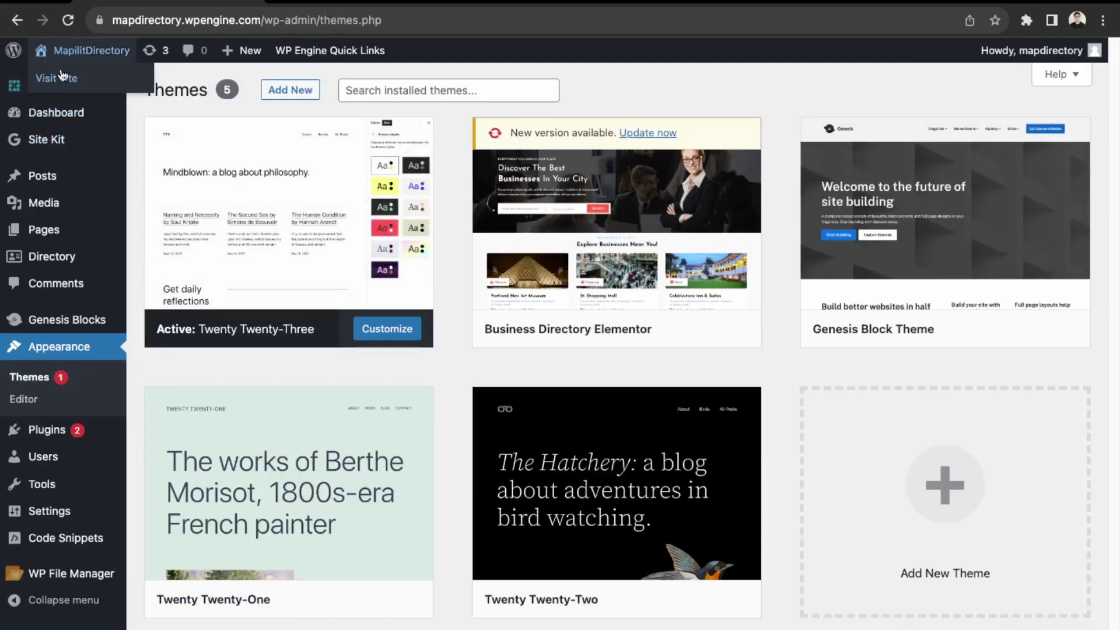
click(61, 80)
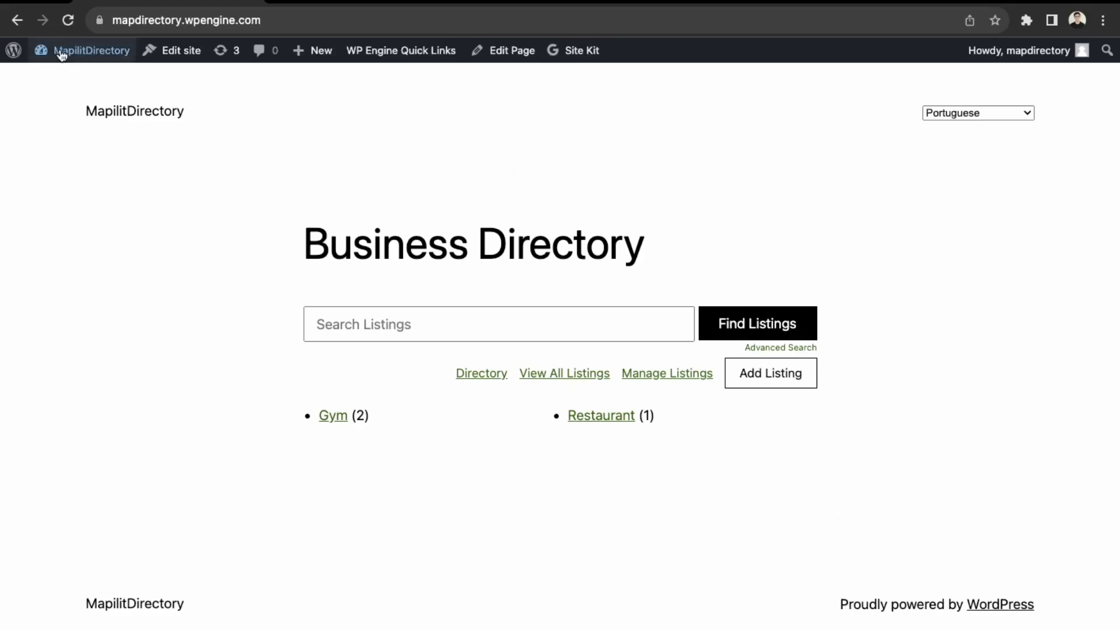
Step: Log out of the admin account and write 'I love chicken' as a comment on Chicken Wing Hut
mouse_move(1020, 51)
click(994, 132)
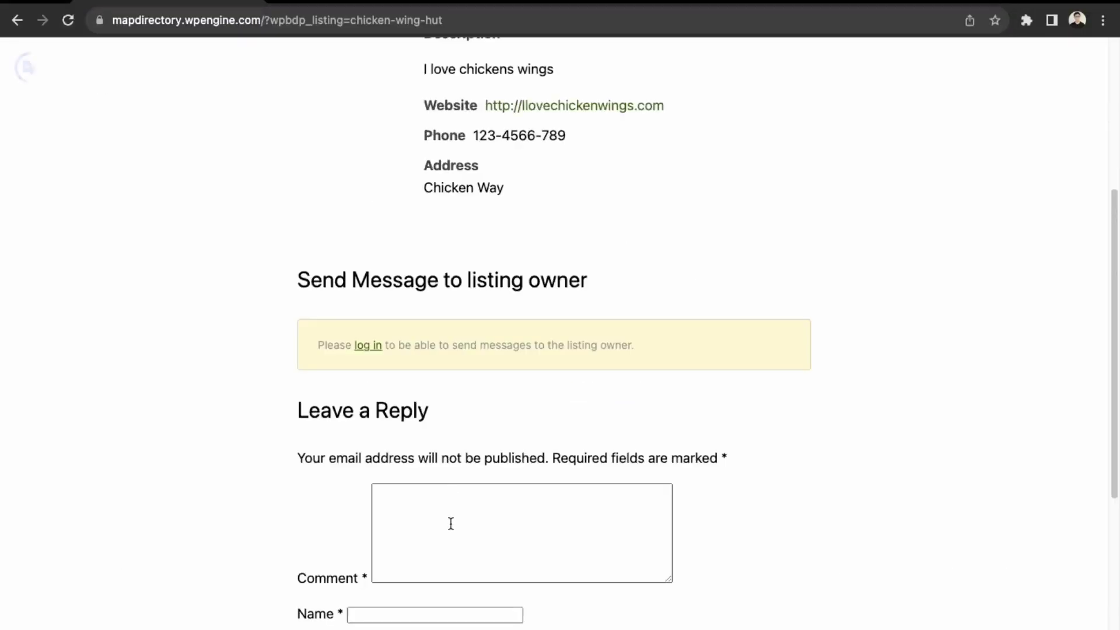
click(451, 523)
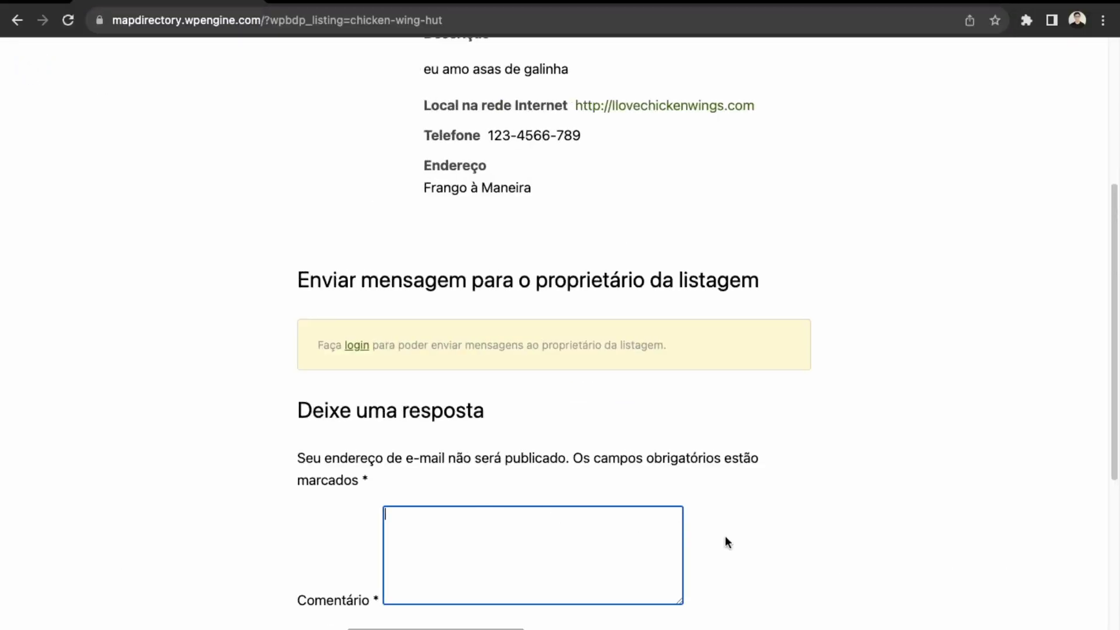
scroll(670, 535, up, 7)
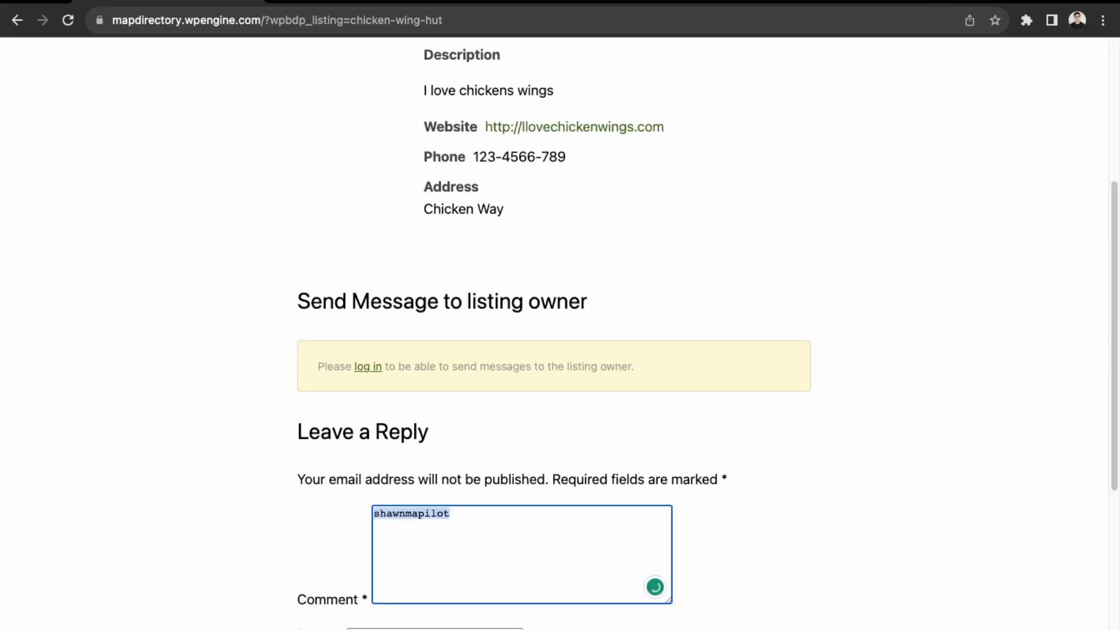
key(BackSpace)
text(I love )
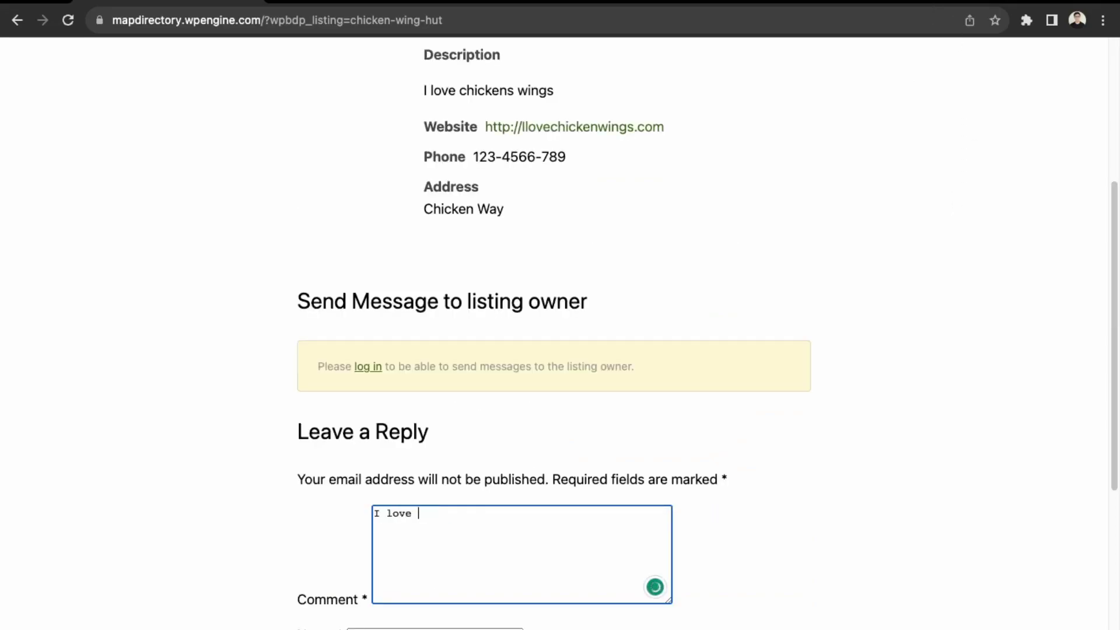
text(chicken)
key(Tab)
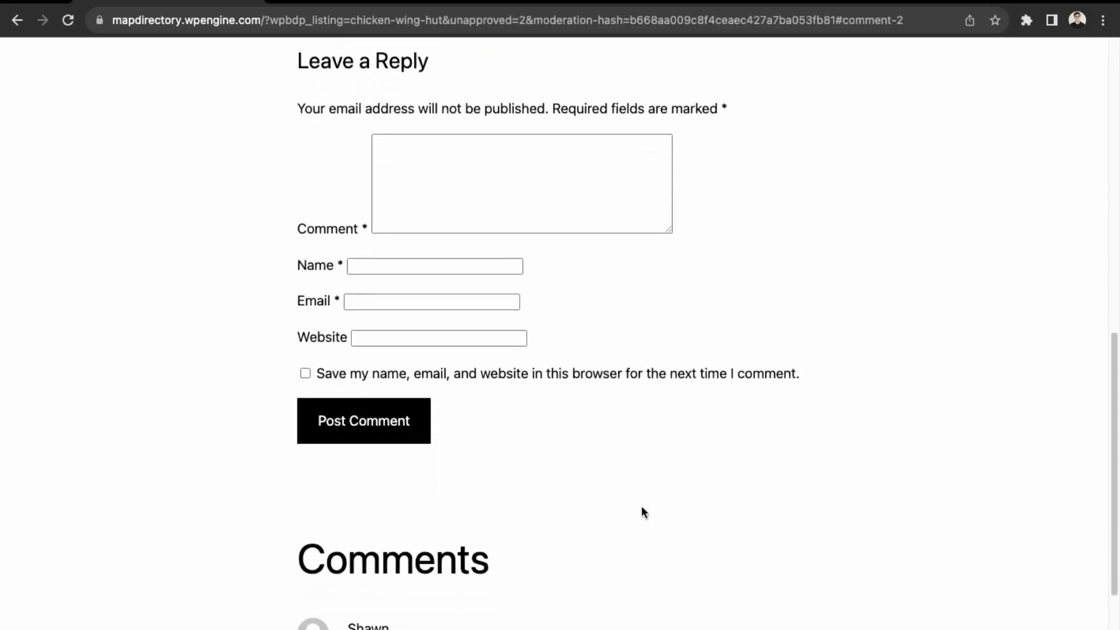
scroll(642, 504, down, 12)
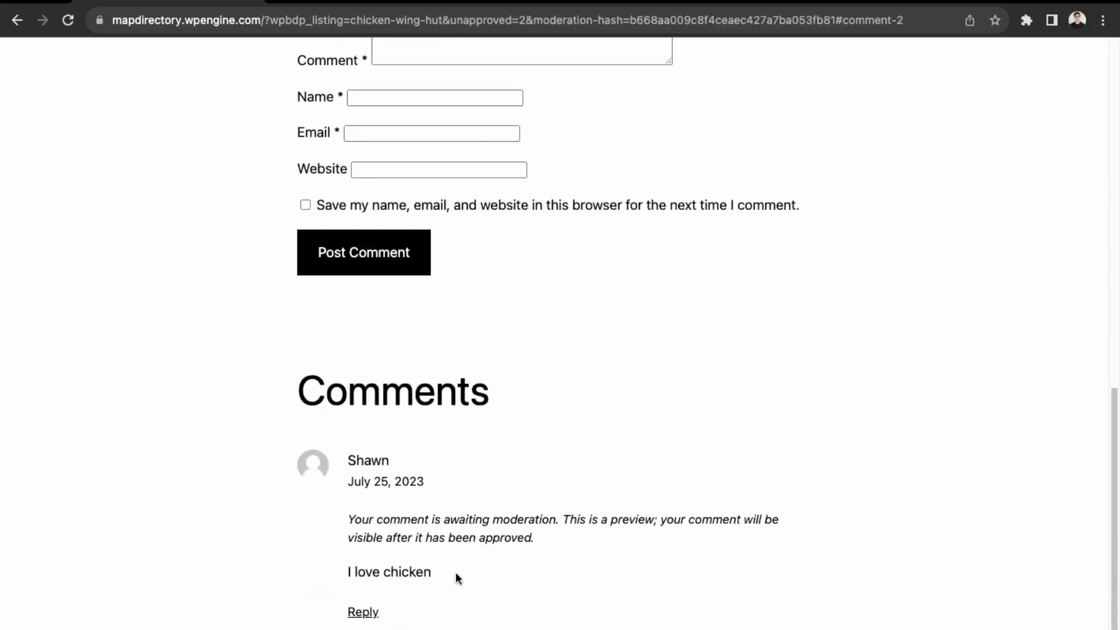
scroll(317, 537, up, 15)
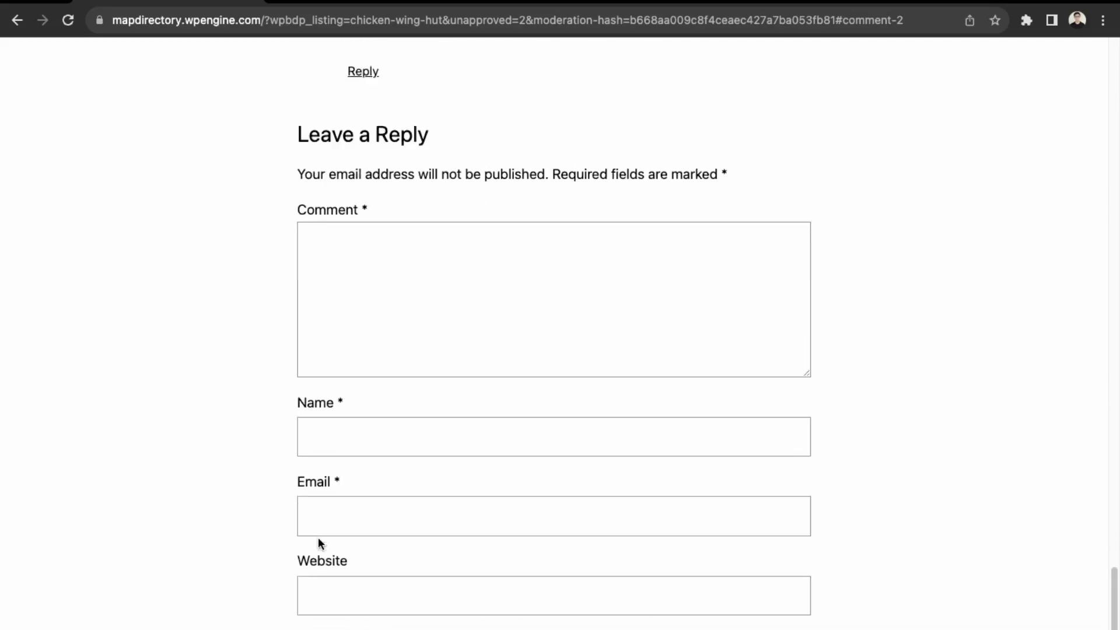
scroll(568, 537, up, 5)
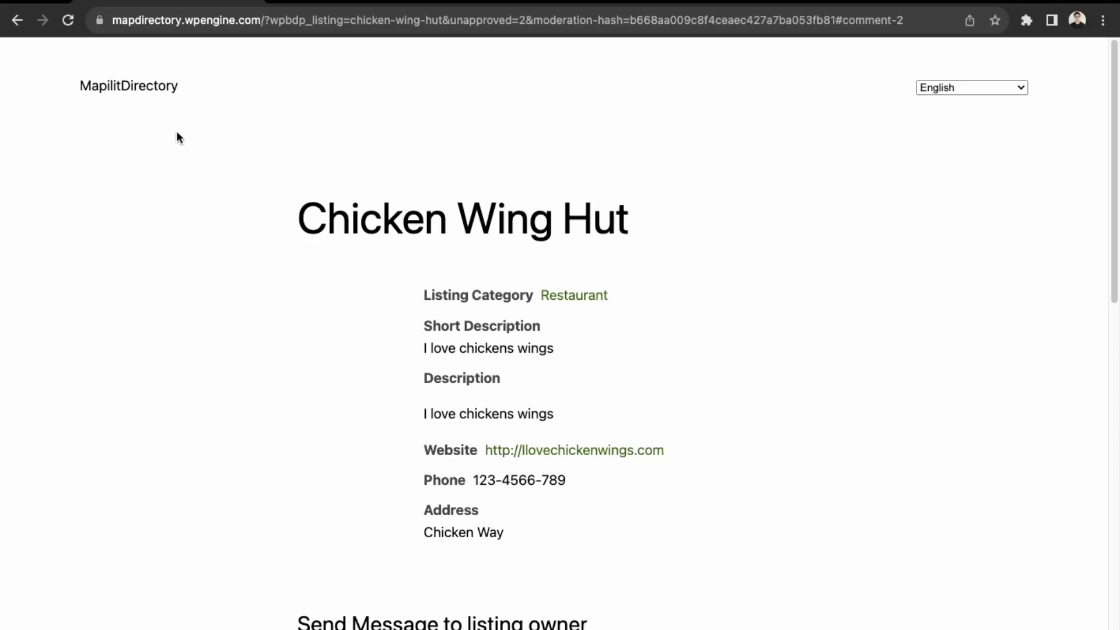
Step: Return to the home page and emulate a Samsung Galaxy S20 Ultra (412 × 915) in DevTools
click(142, 88)
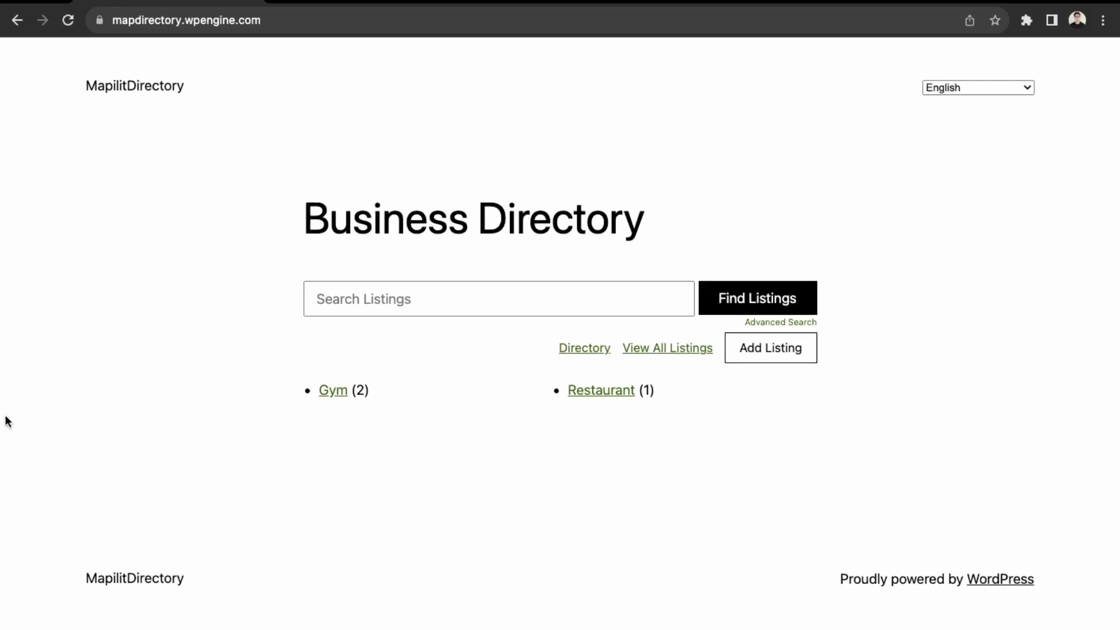
drag(3, 480, 3, 509)
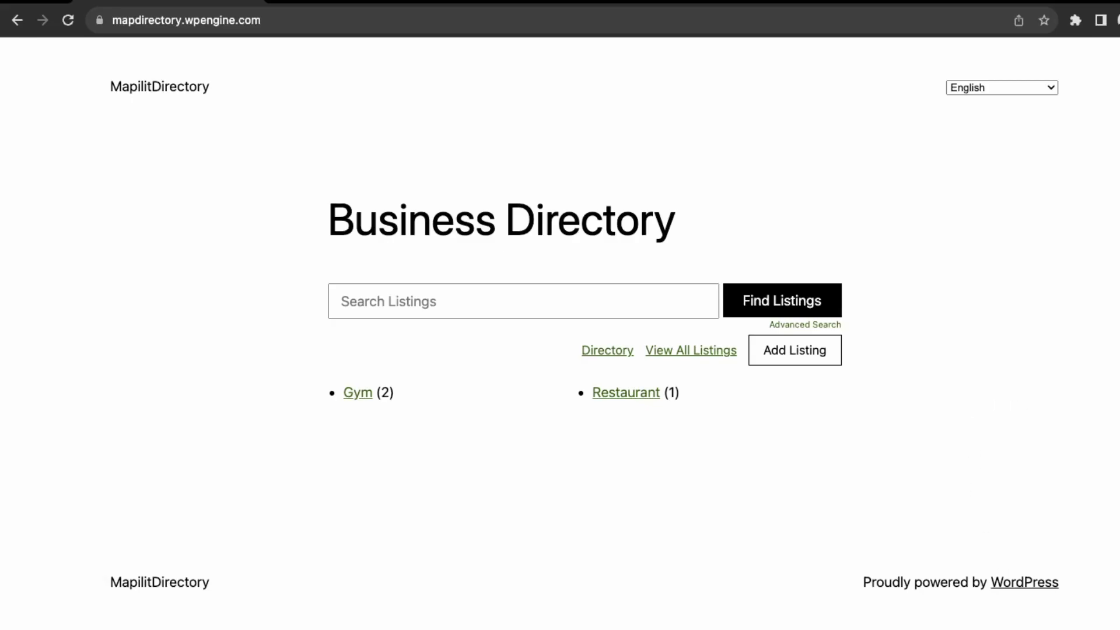
key(super+alt+i)
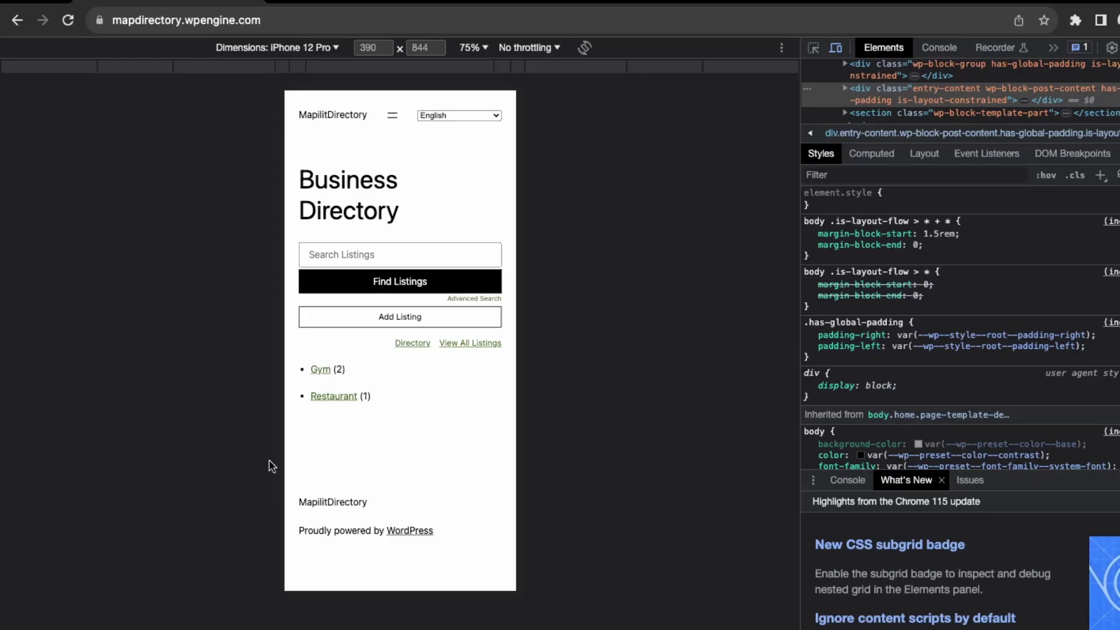
click(277, 185)
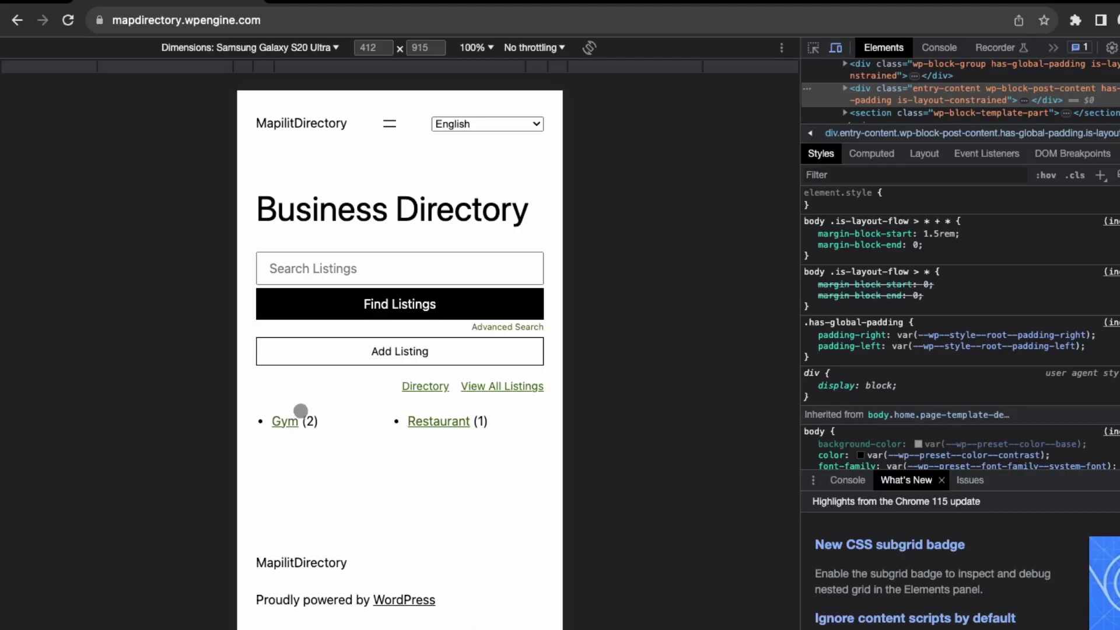
click(285, 420)
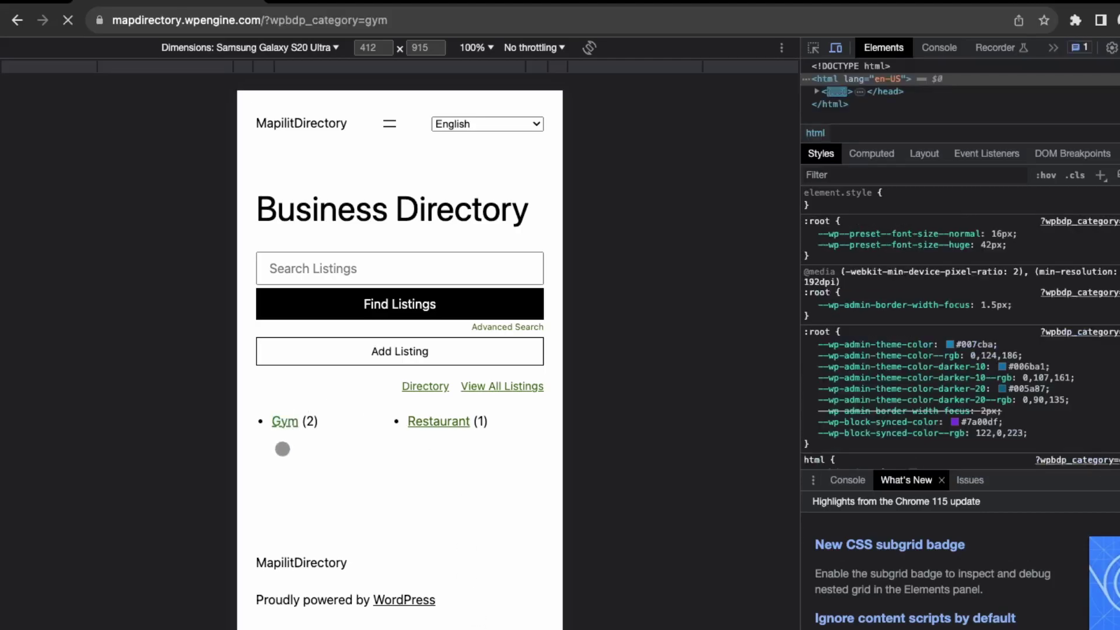
click(296, 474)
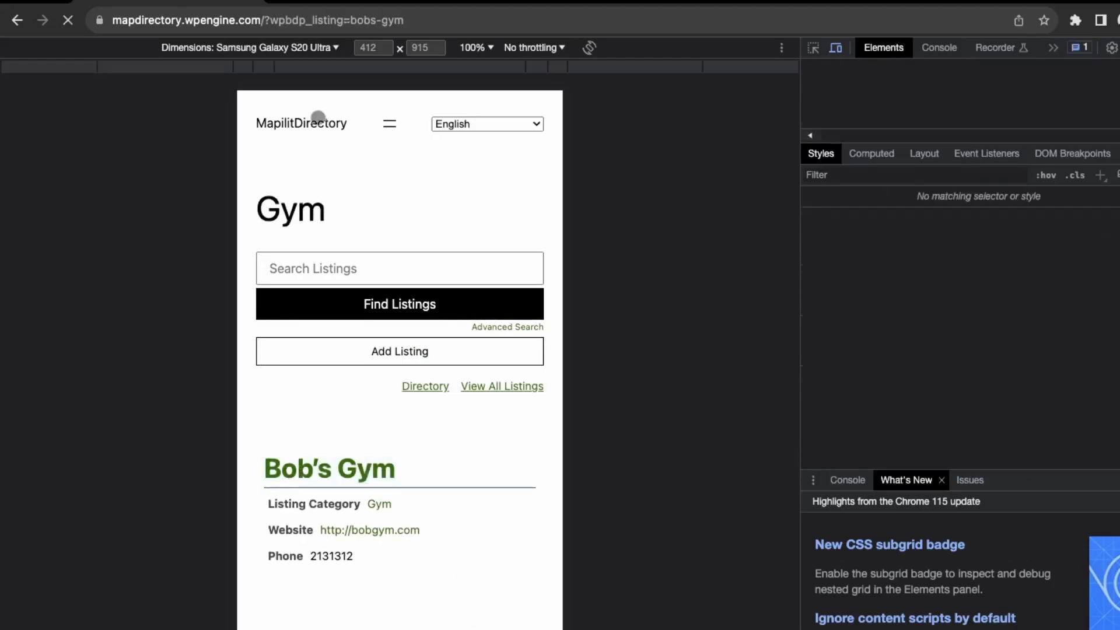
scroll(436, 513, down, 6)
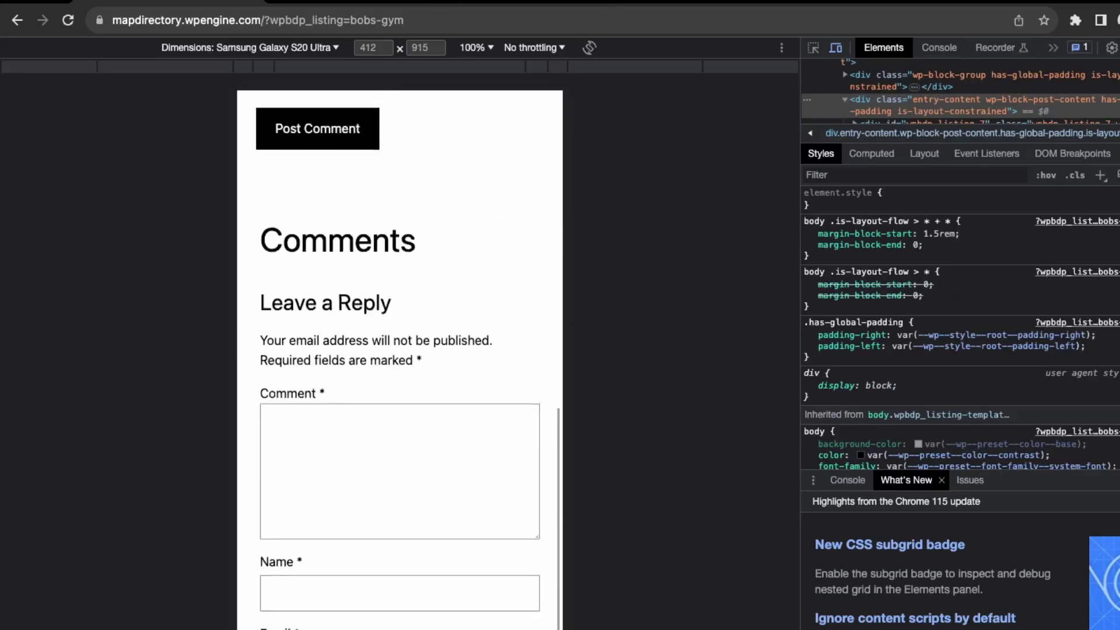
scroll(385, 379, up, 4)
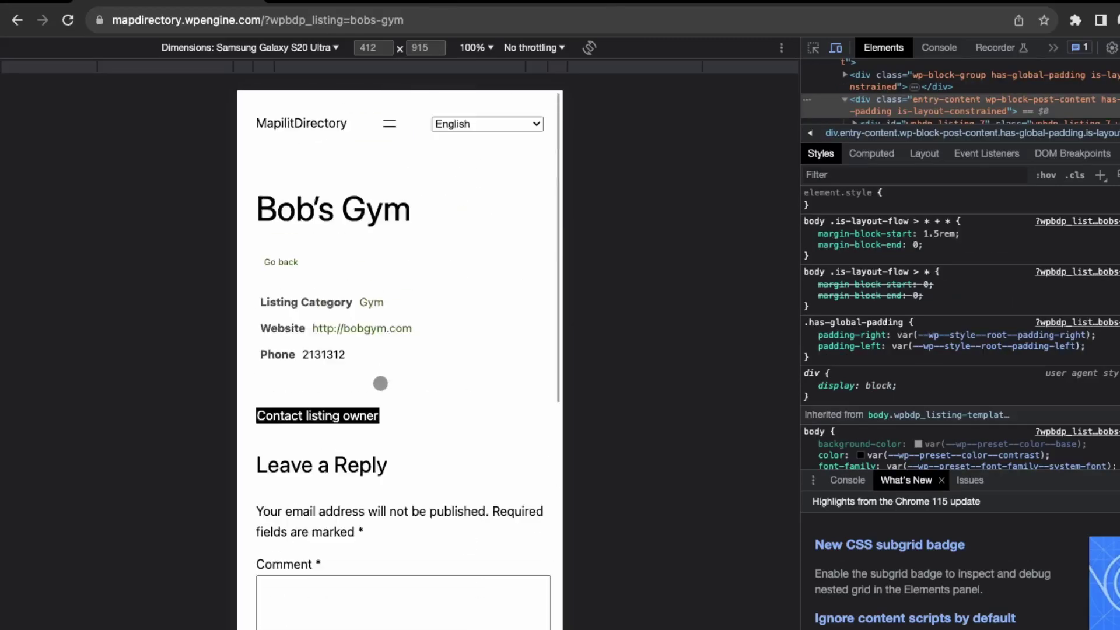
scroll(353, 403, down, 1)
scroll(353, 405, up, 1)
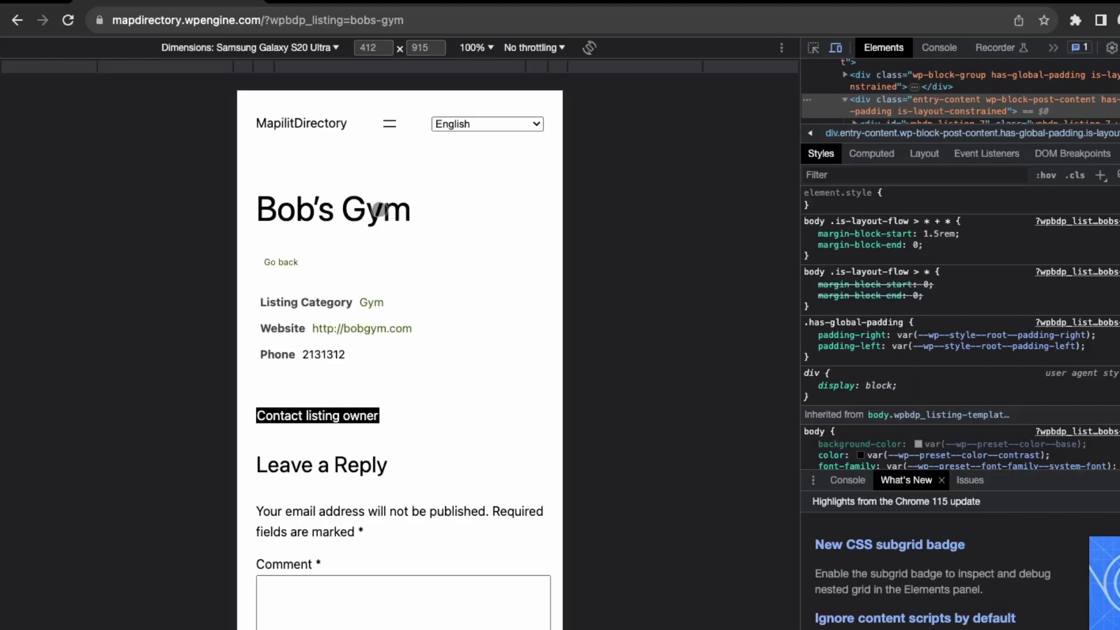
click(317, 129)
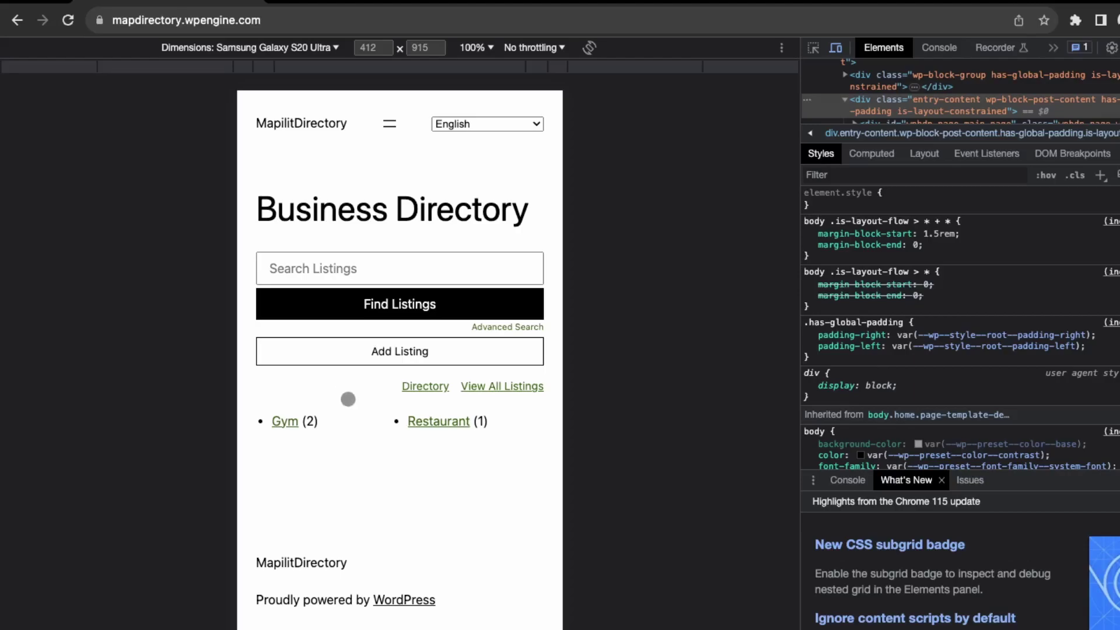
Step: Open the Restaurant category and scroll through the Chicken Wing Hut listing and comment form on mobile
click(464, 420)
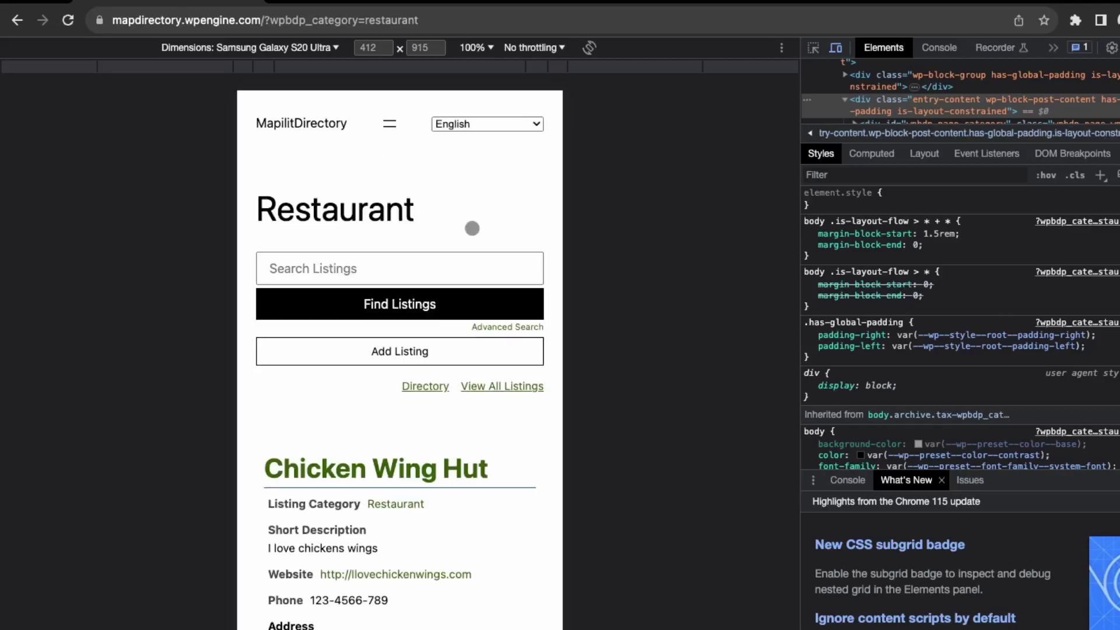
scroll(471, 228, down, 10)
scroll(471, 229, up, 10)
scroll(383, 126, down, 12)
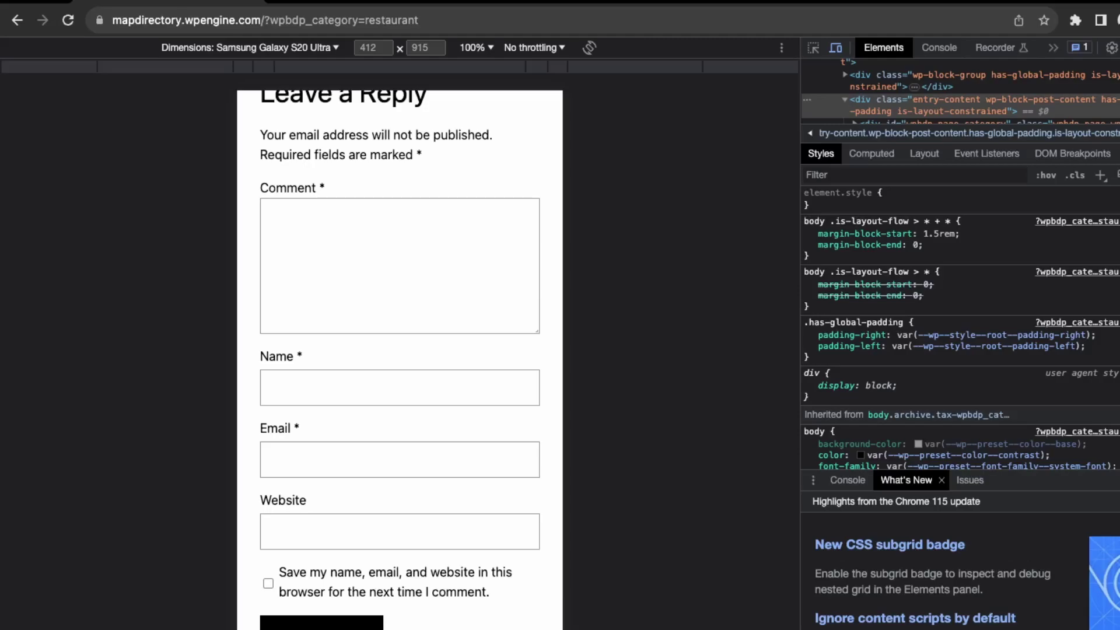
scroll(400, 350, up, 8)
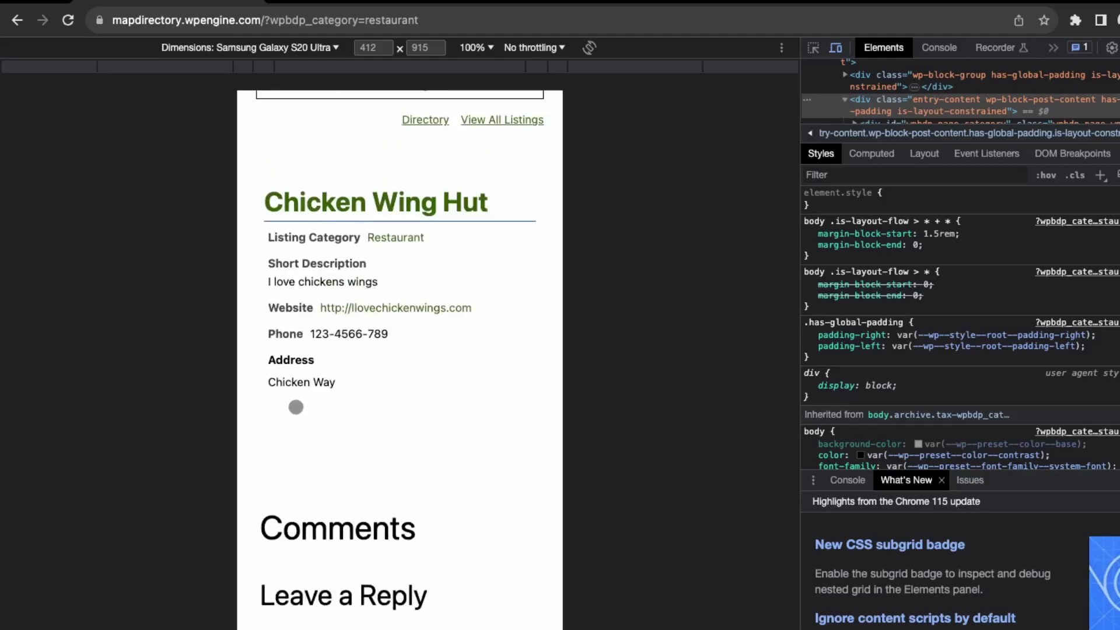
scroll(296, 402, down, 3)
scroll(296, 395, down, 3)
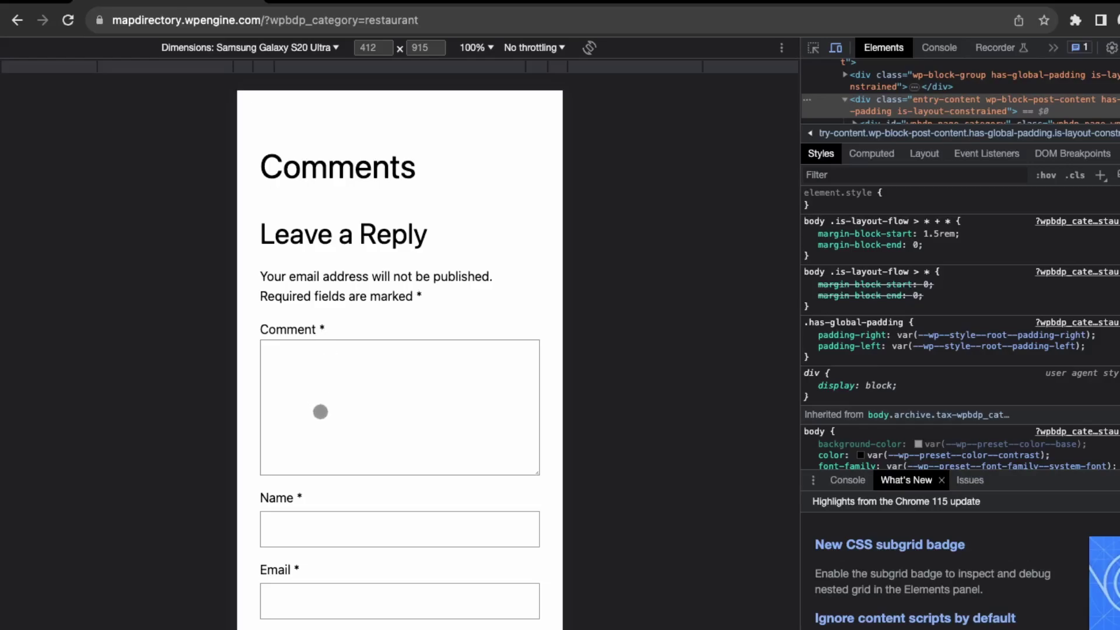
scroll(320, 412, up, 10)
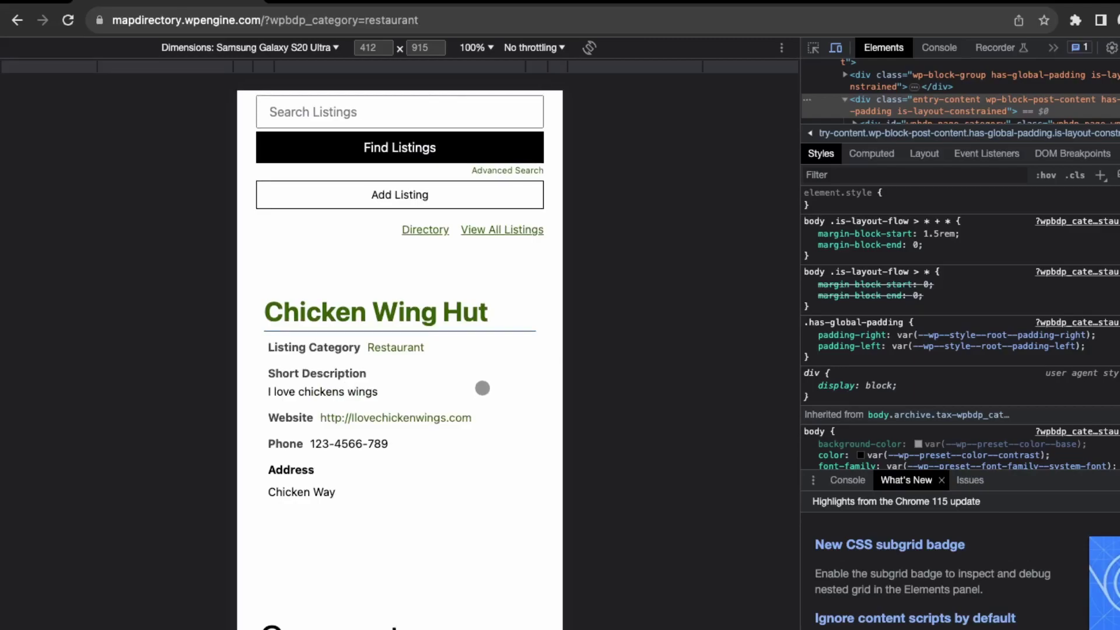
scroll(478, 394, up, 3)
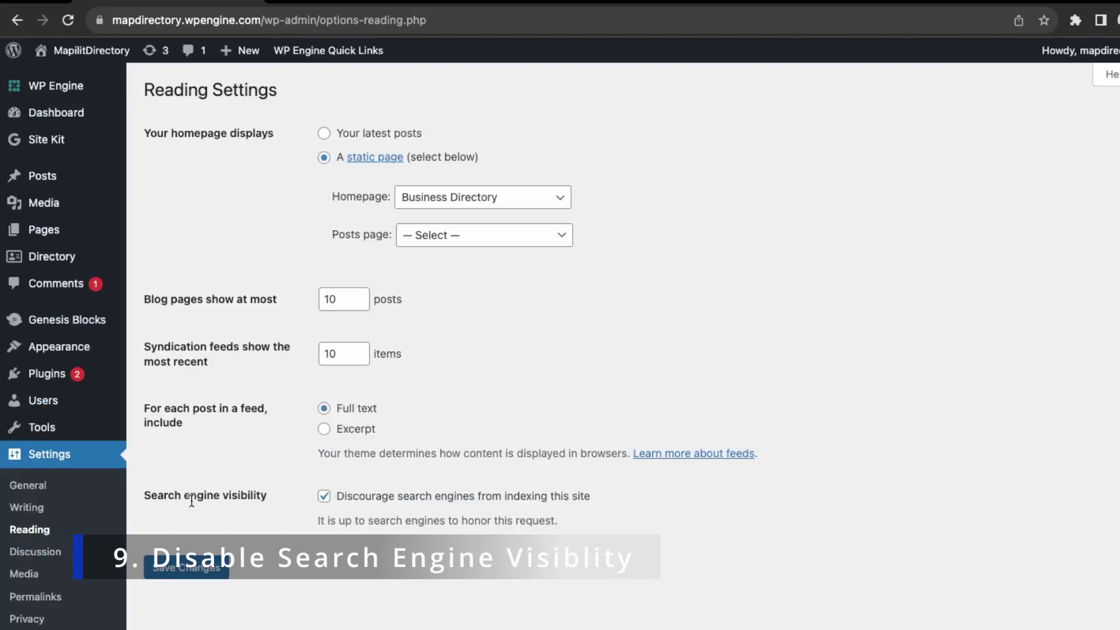
Step: Uncheck 'Discourage search engines from indexing this site' in Reading Settings
drag(145, 494, 248, 494)
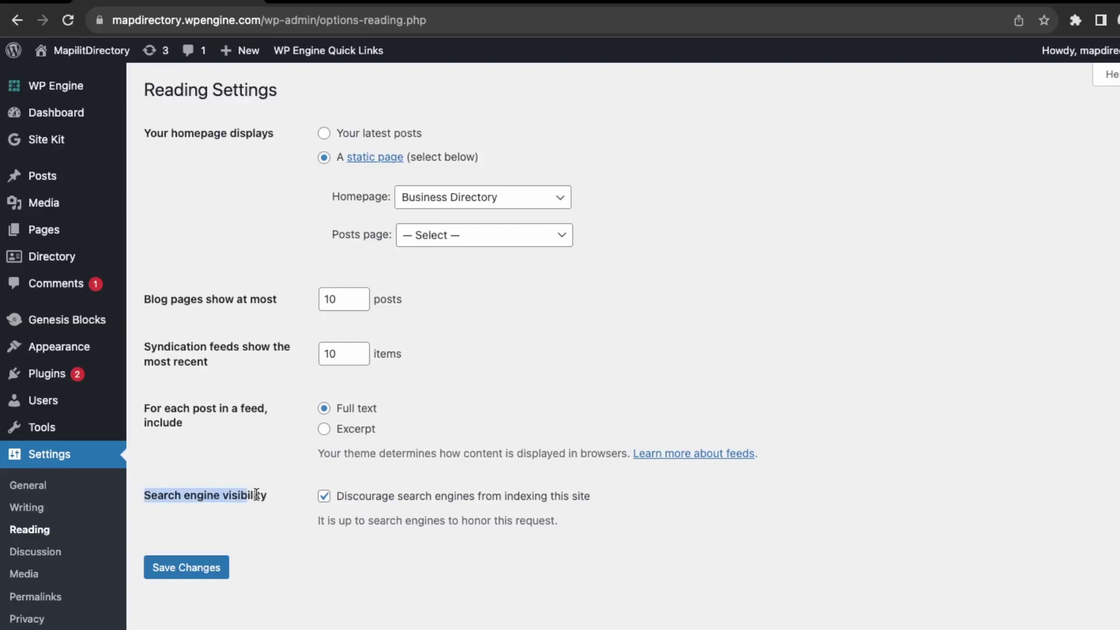
click(360, 499)
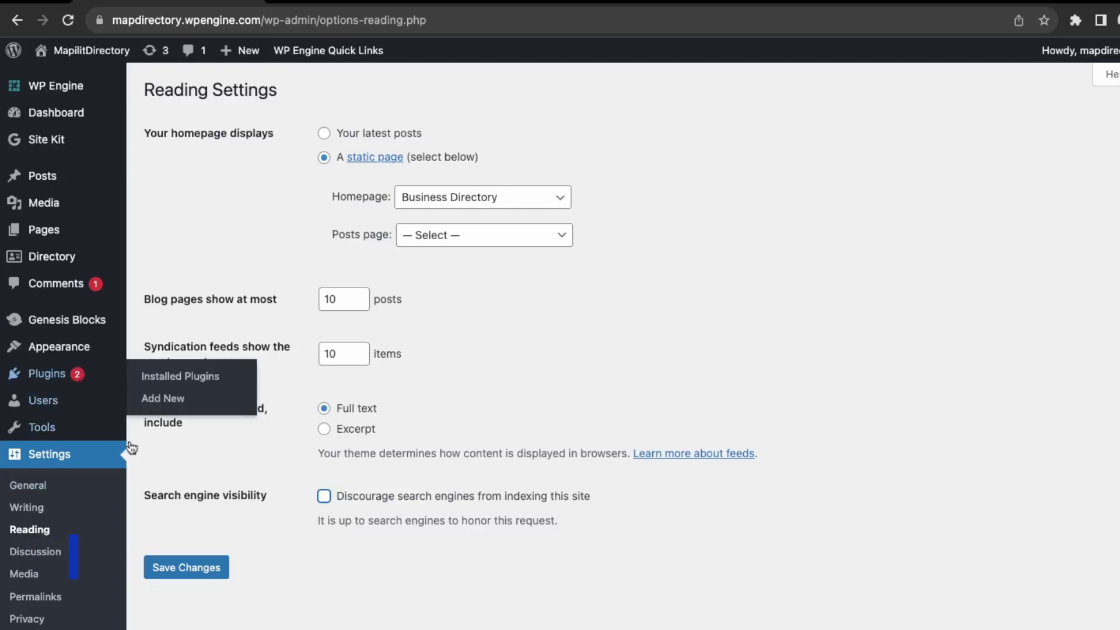
Step: From Installed Plugins, open Site Kit showing 0 impressions and 0 clicks over 28 days
mouse_move(67, 386)
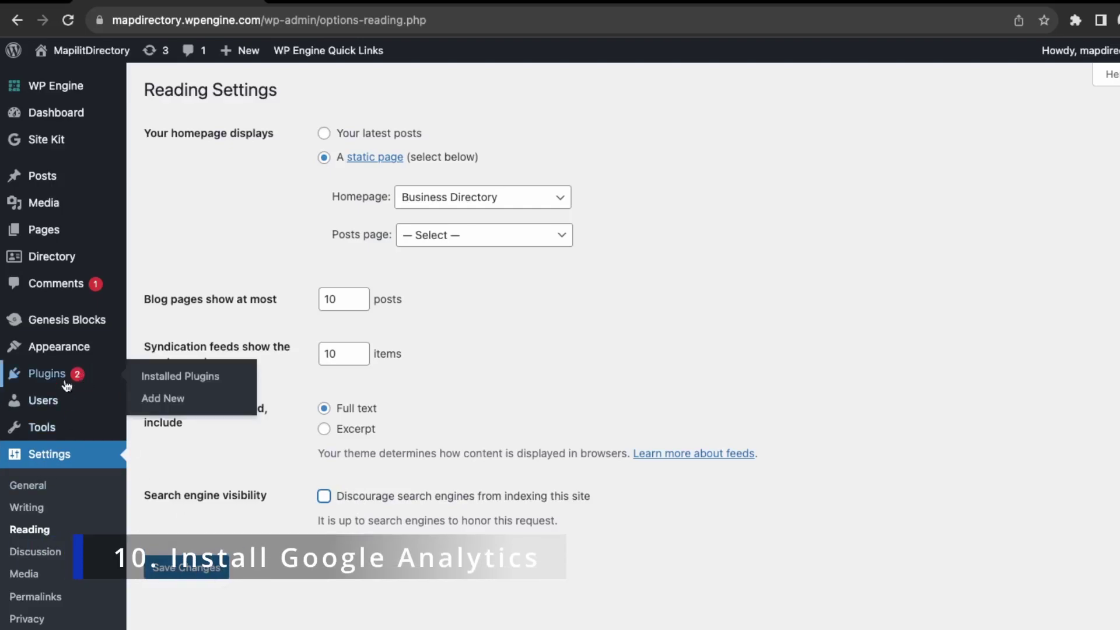
click(157, 378)
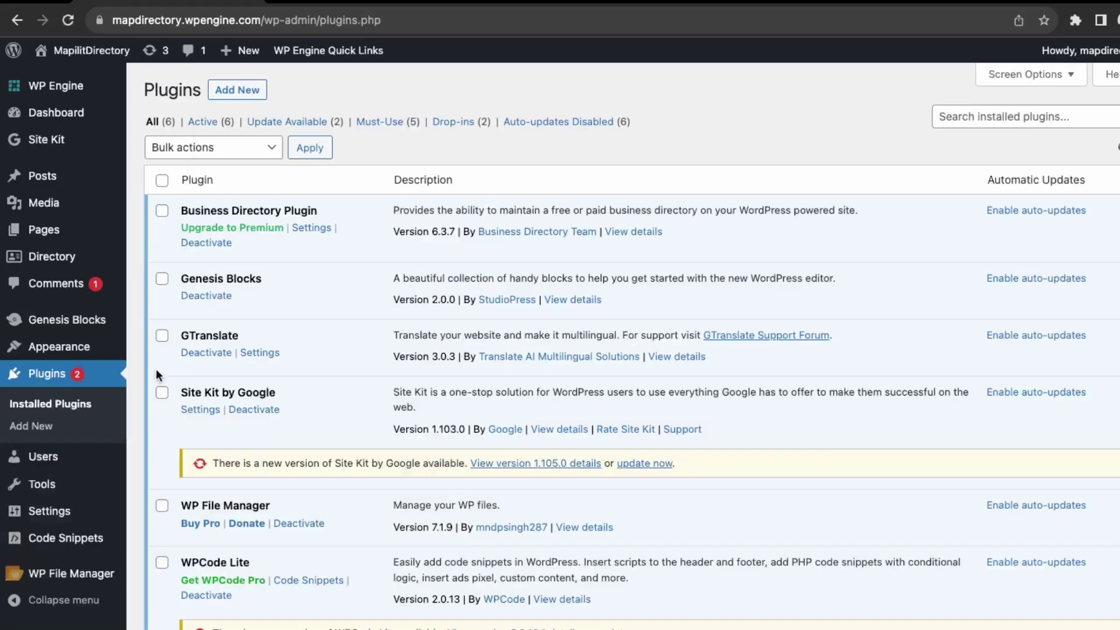
click(46, 139)
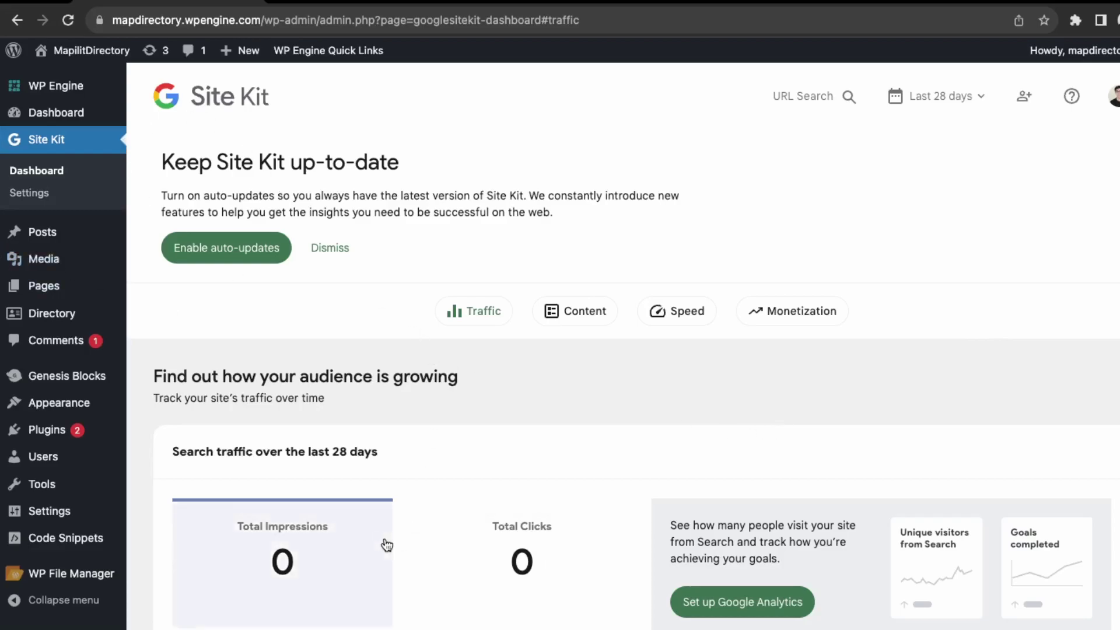
Step: Search the plugin directory for 'favicon' and install Favicon by RealFaviconGenerator
click(58, 403)
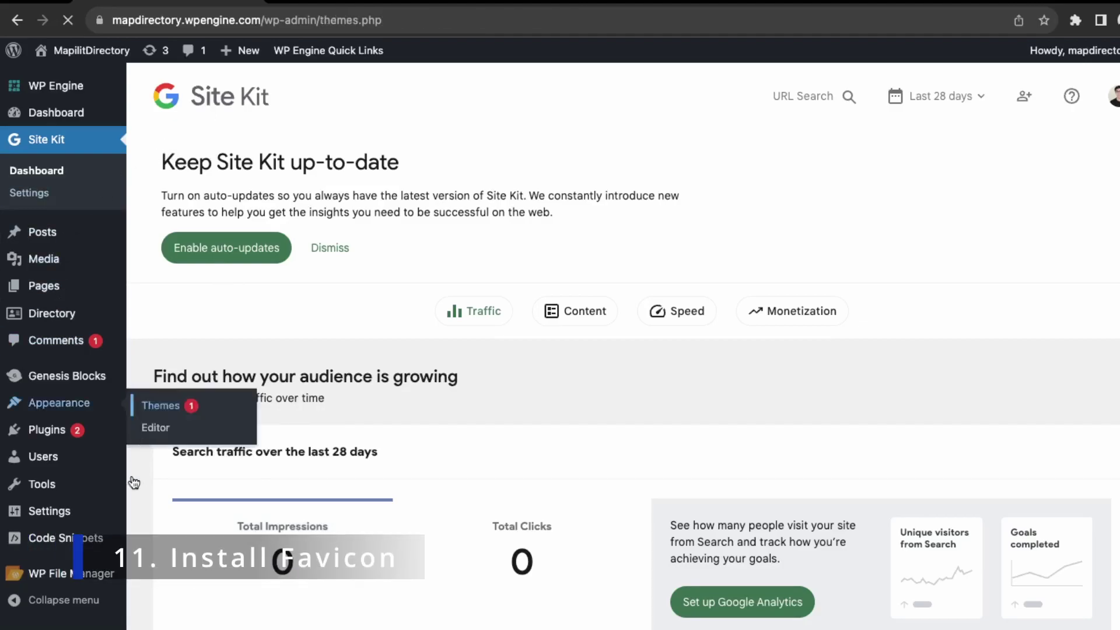
click(402, 338)
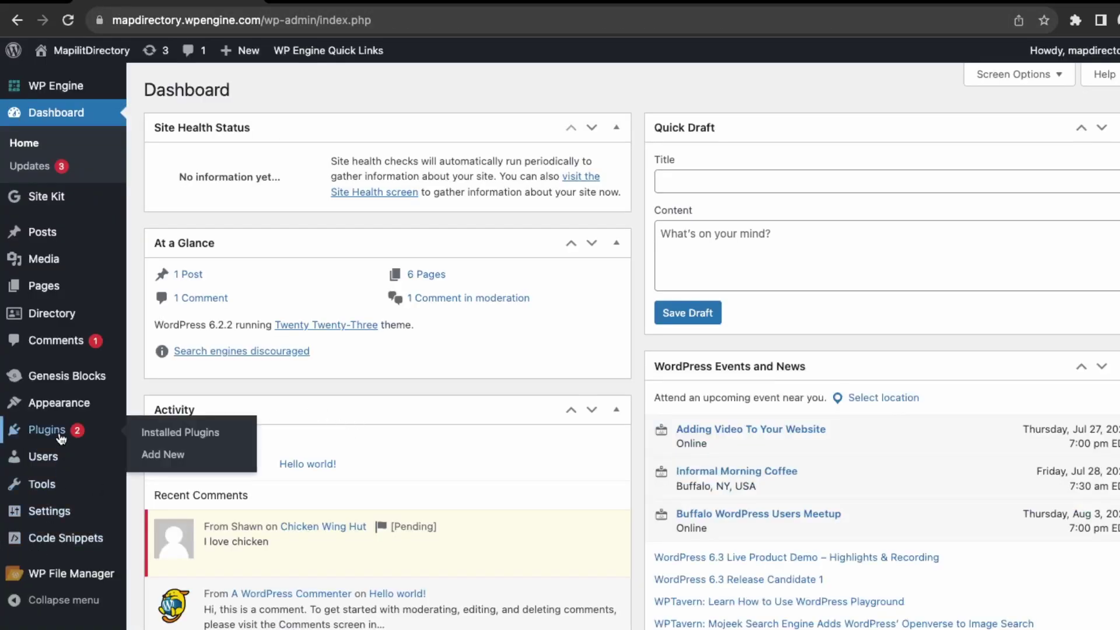
click(166, 456)
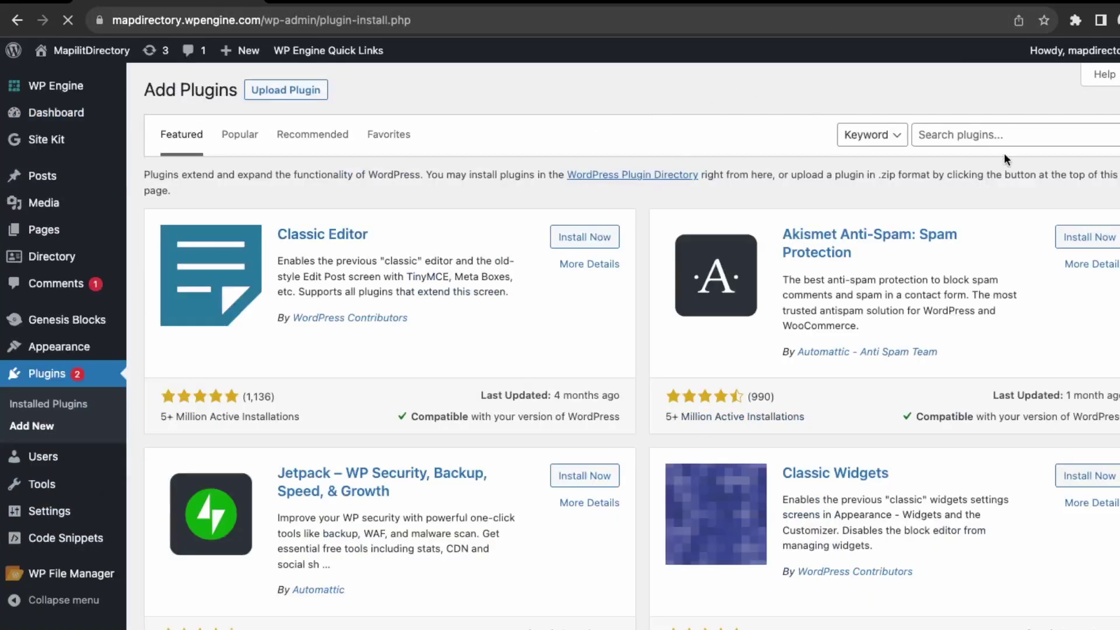
click(986, 134)
text(favicon)
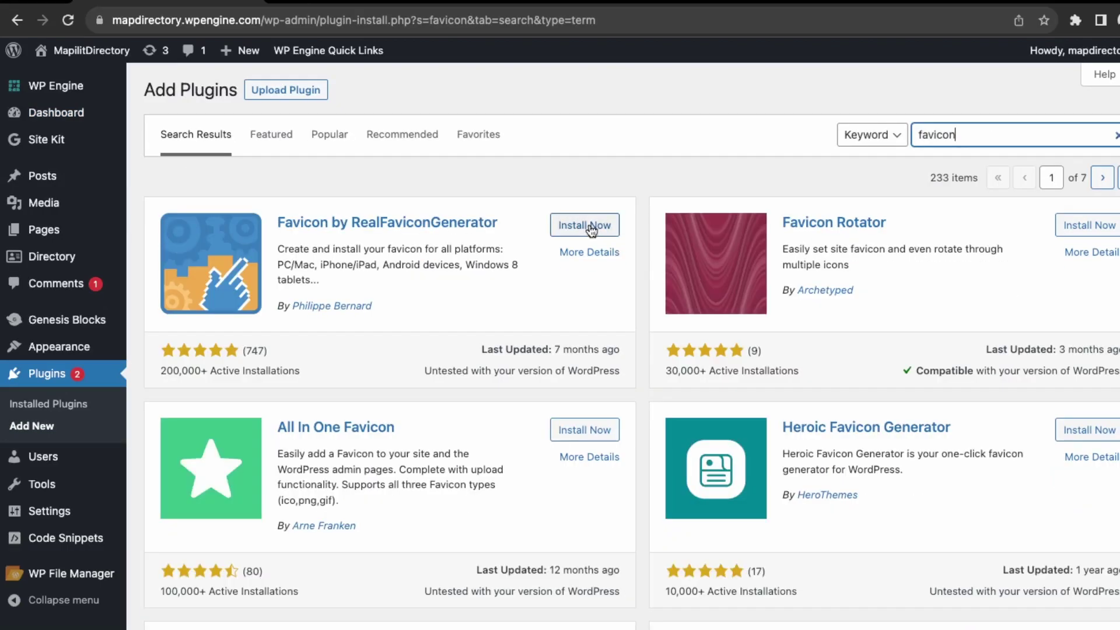
click(590, 228)
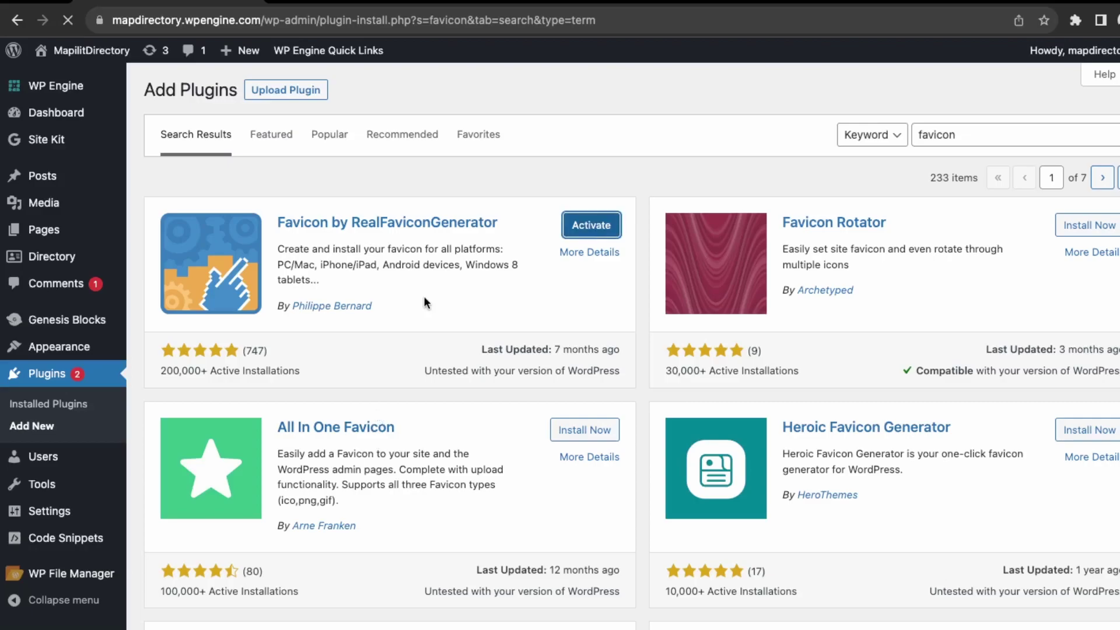
Step: Pick a master picture from the Media Library and generate the favicon files and HTML code
mouse_move(49, 511)
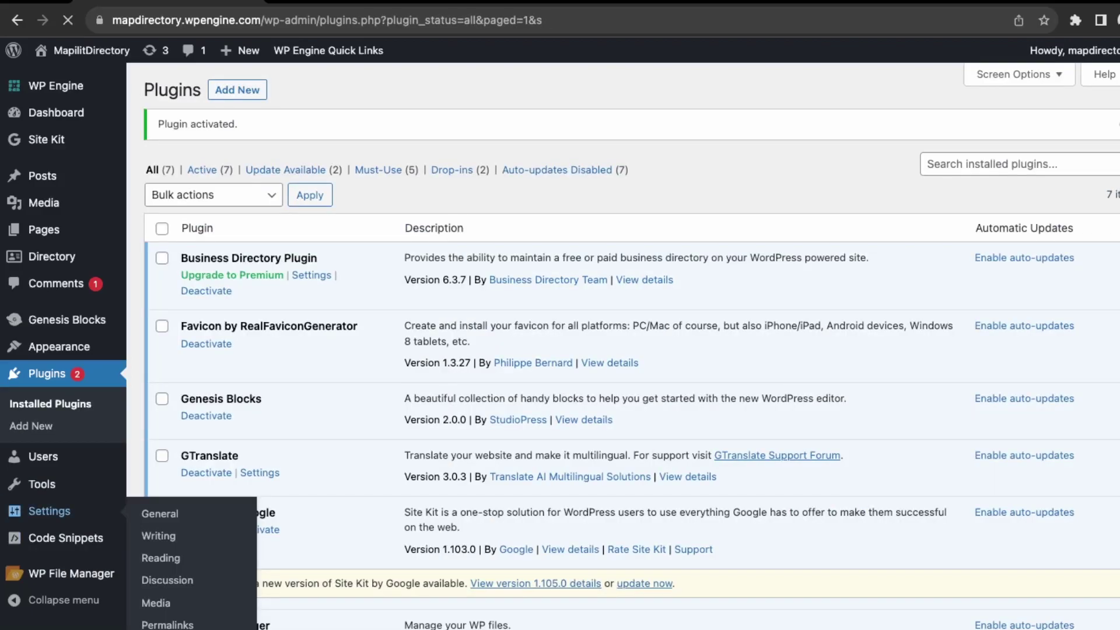
mouse_move(58, 349)
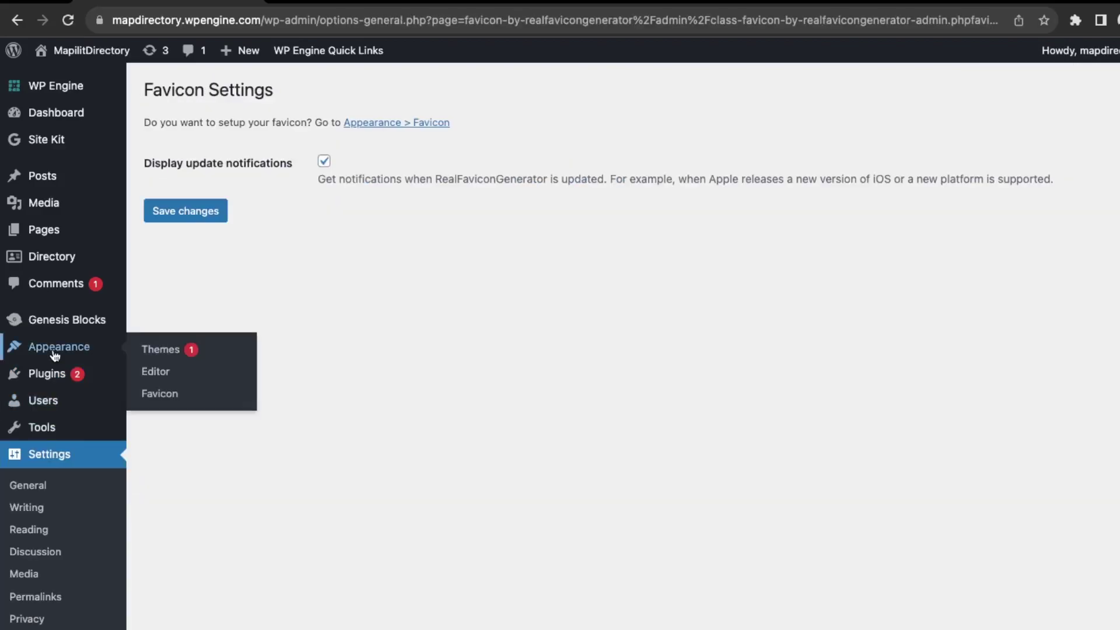
click(175, 399)
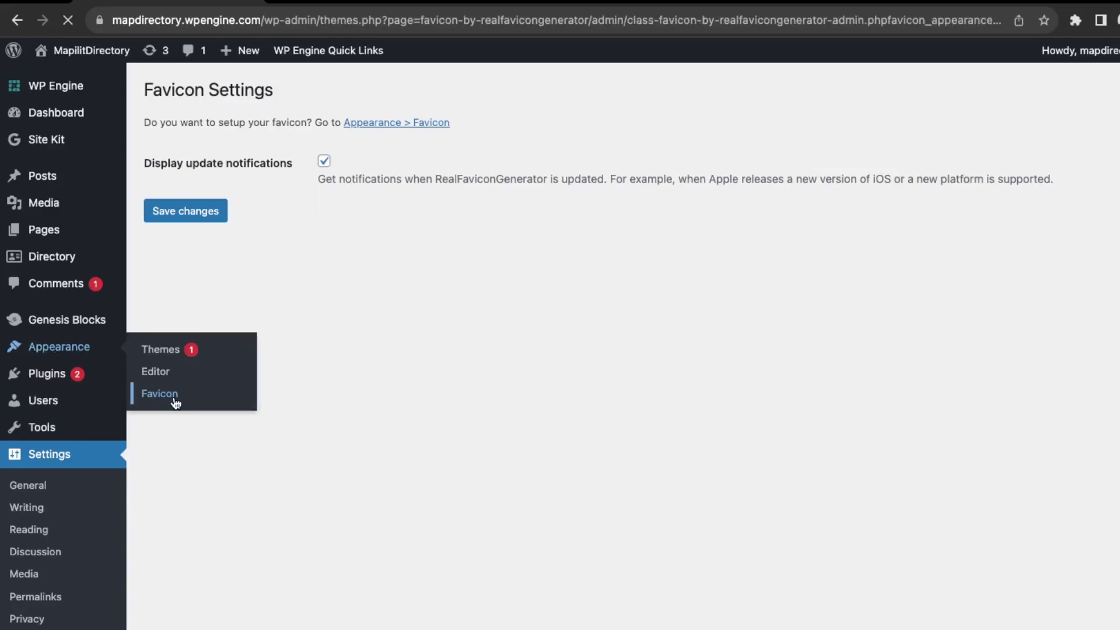
click(672, 215)
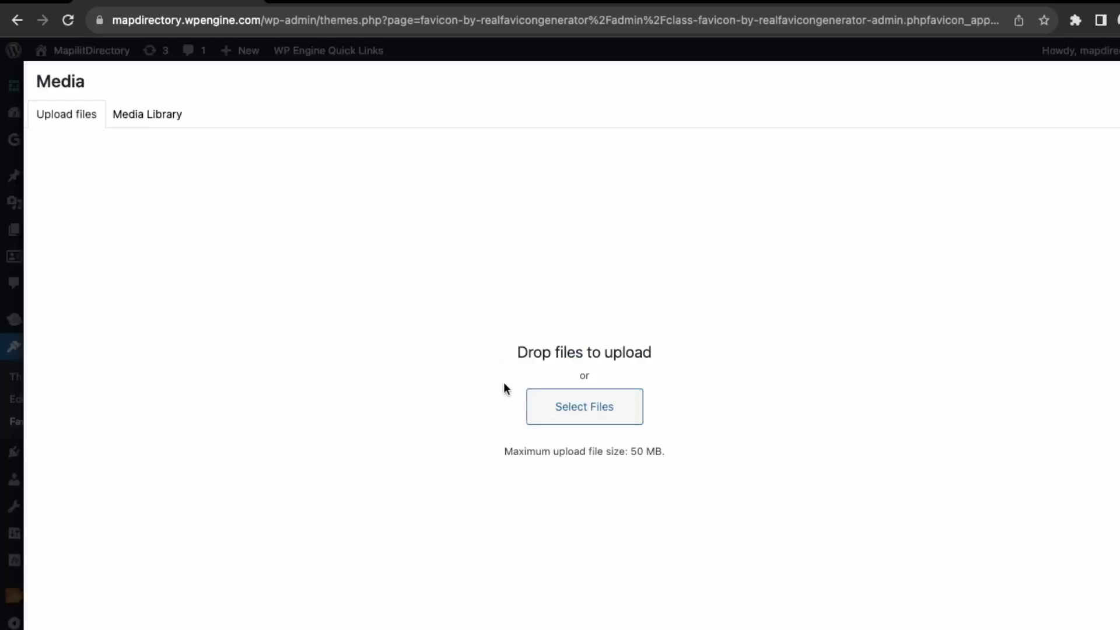
click(484, 441)
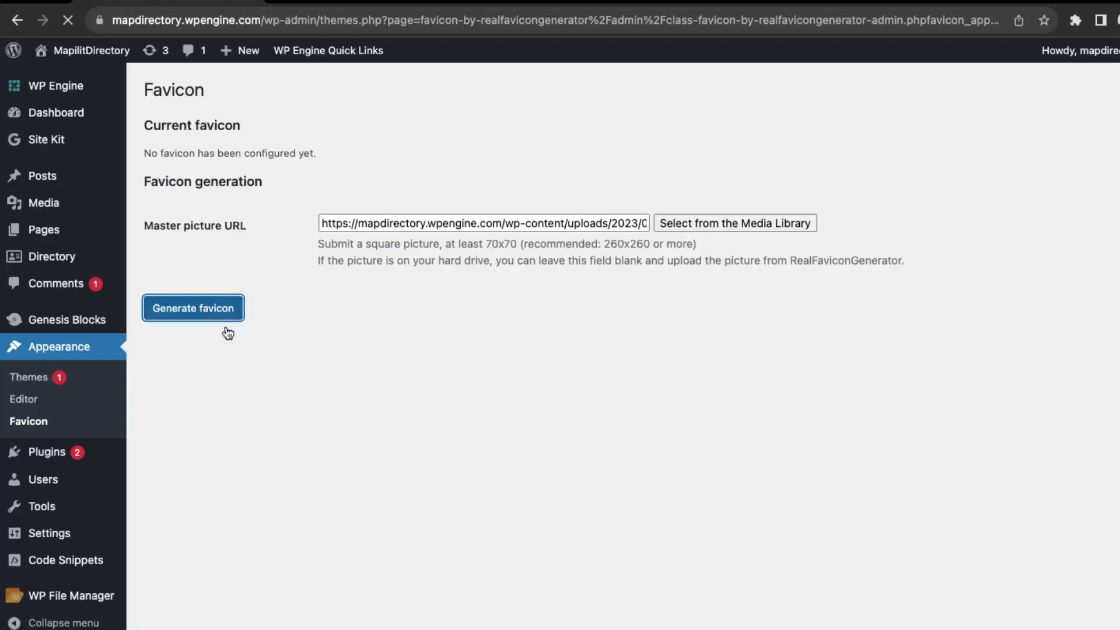
click(222, 319)
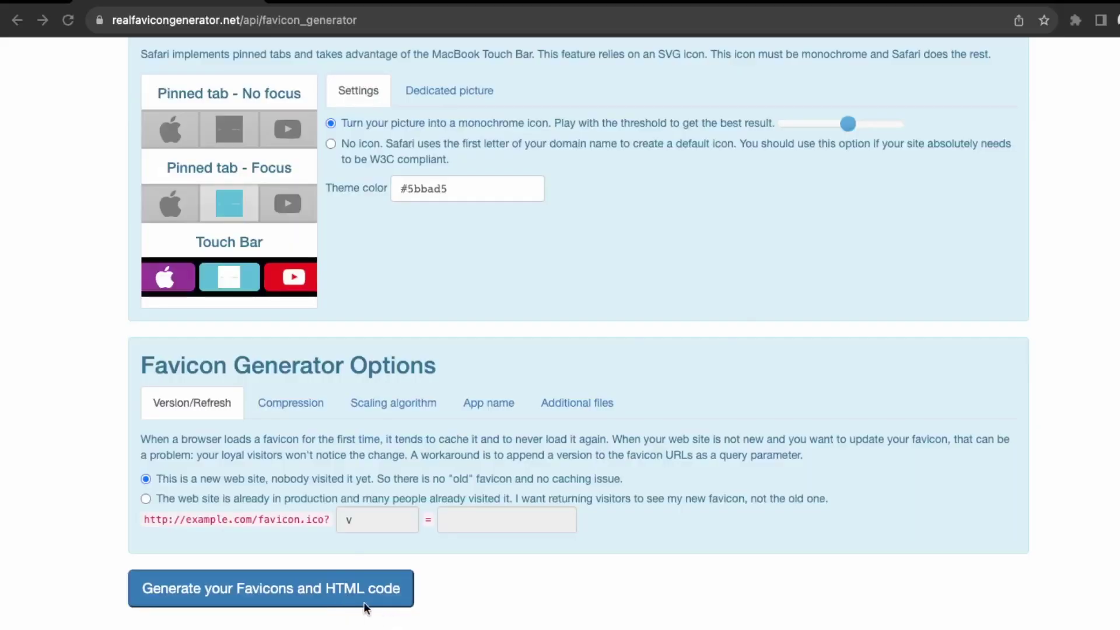
click(368, 601)
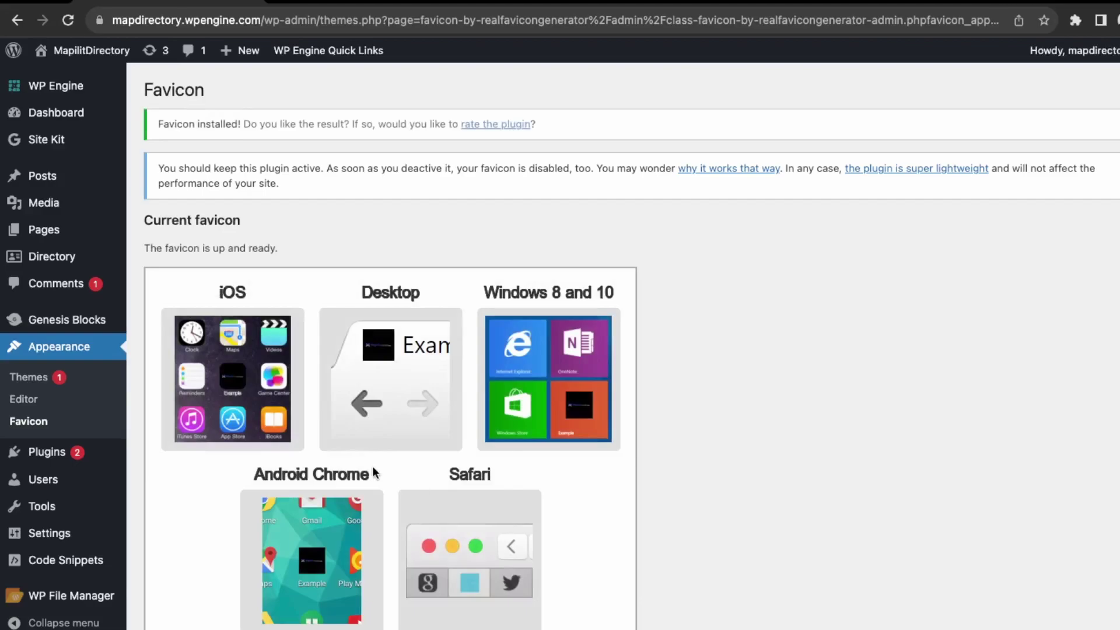
click(51, 96)
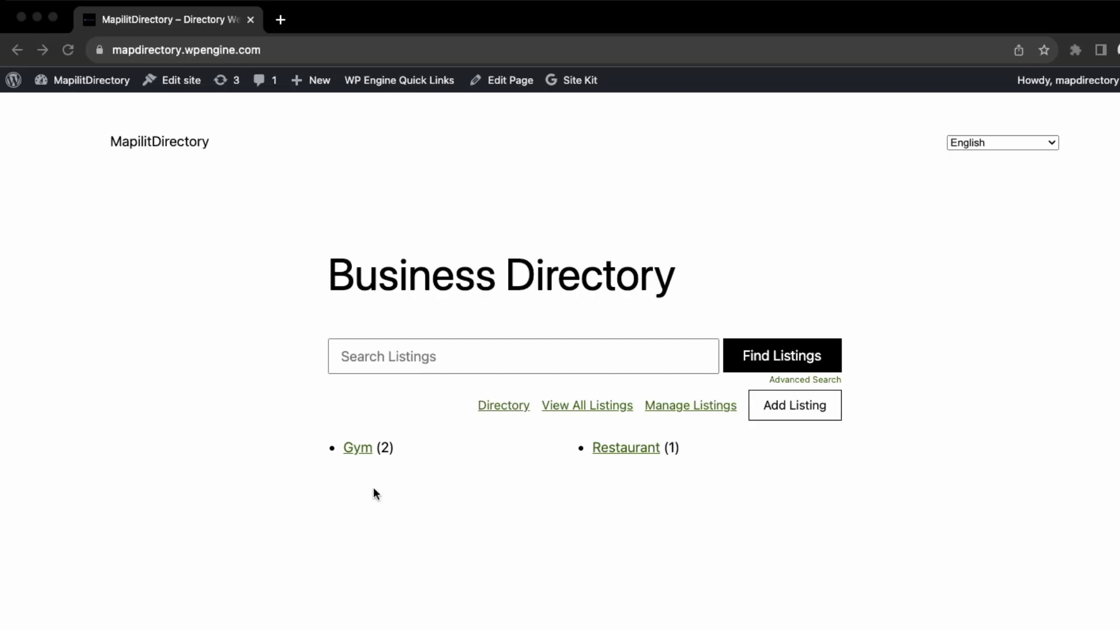
Step: Open the Business Directory's Gym category to show its listings, including Bob's Gym
click(286, 495)
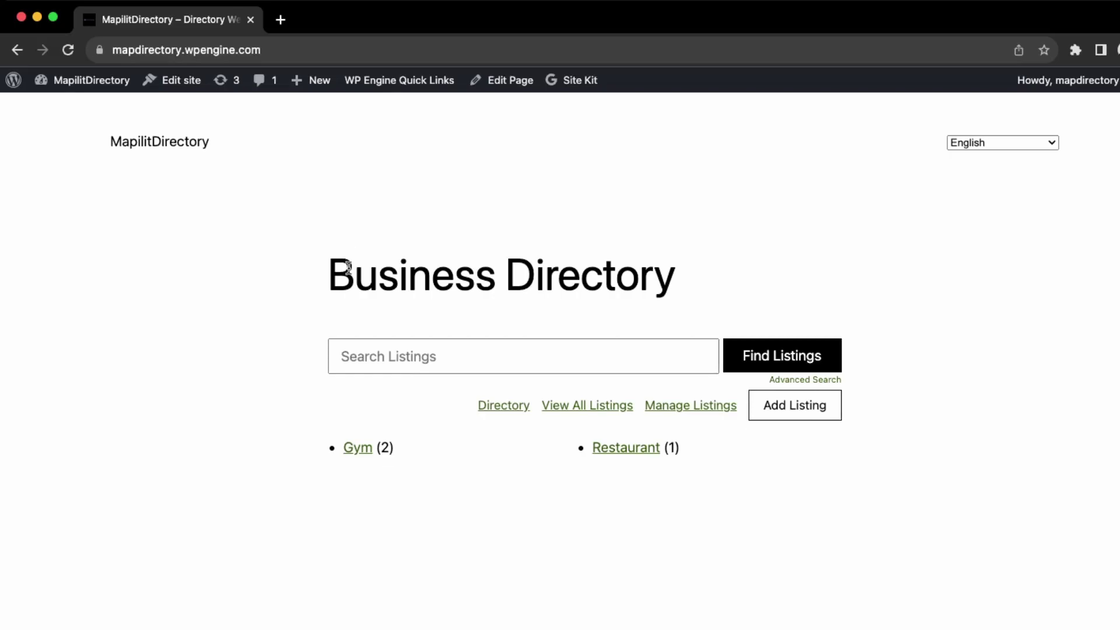
click(361, 456)
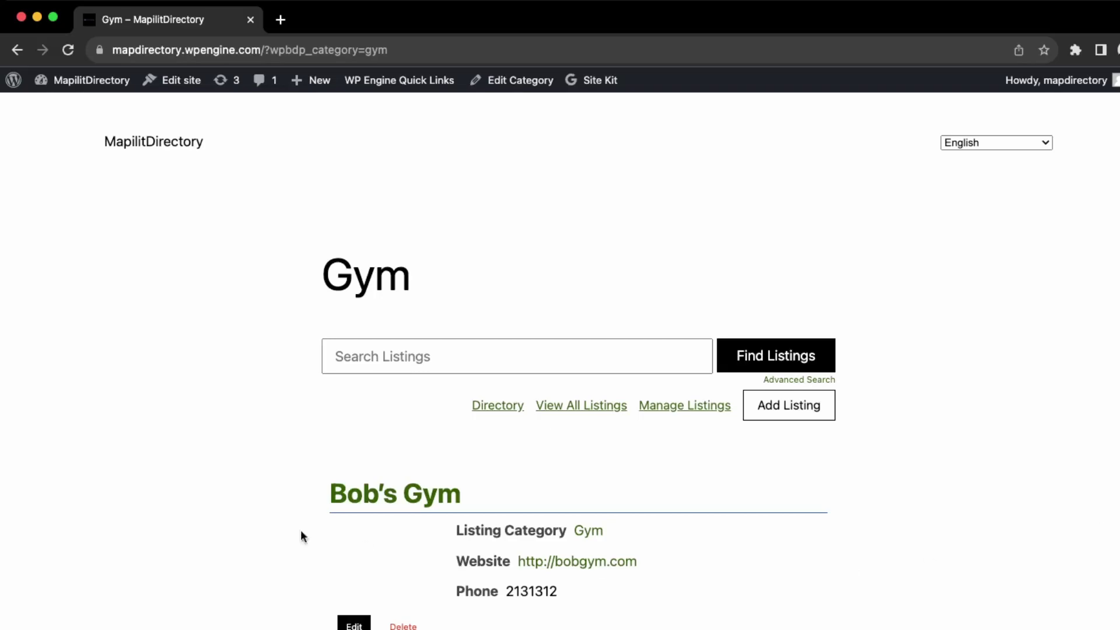
Step: Load the site's /random address to test how a missing page is handled
mouse_move(79, 84)
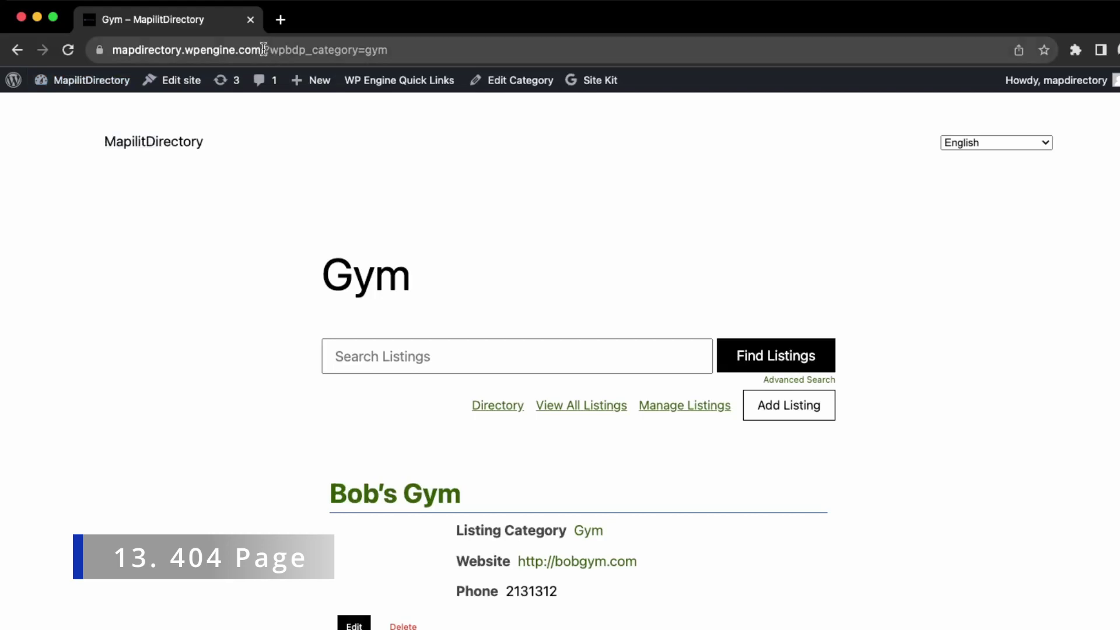
drag(263, 49, 670, 27)
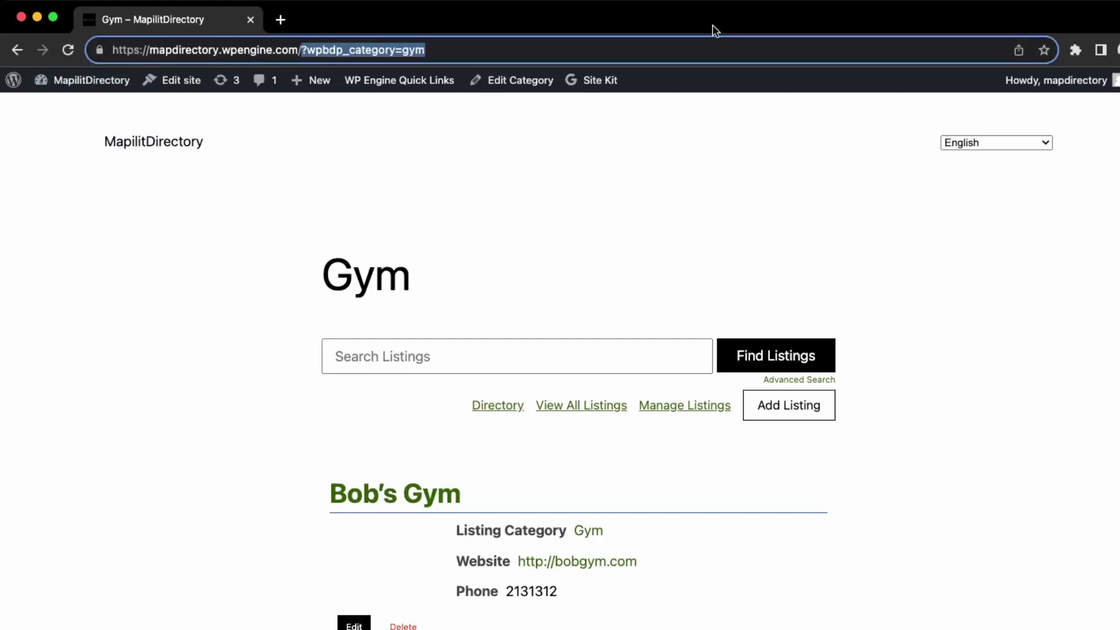
text(/random)
key(Return)
drag(316, 49, 260, 49)
click(201, 250)
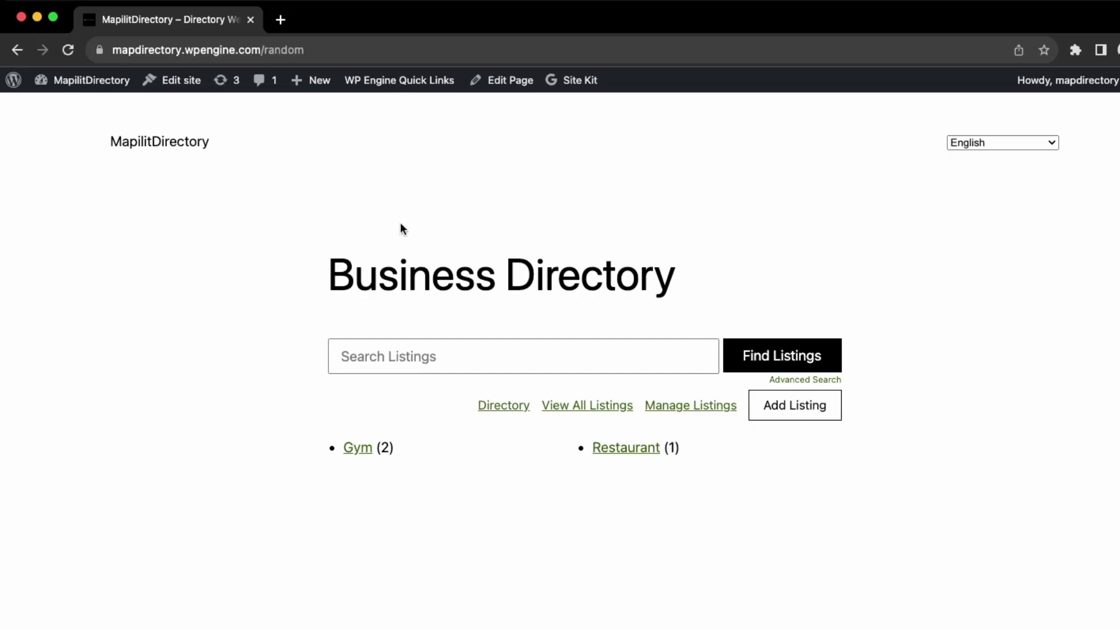
Step: Change the address to /random-changes and load it, bringing up the Business Directory page
drag(307, 49, 80, 48)
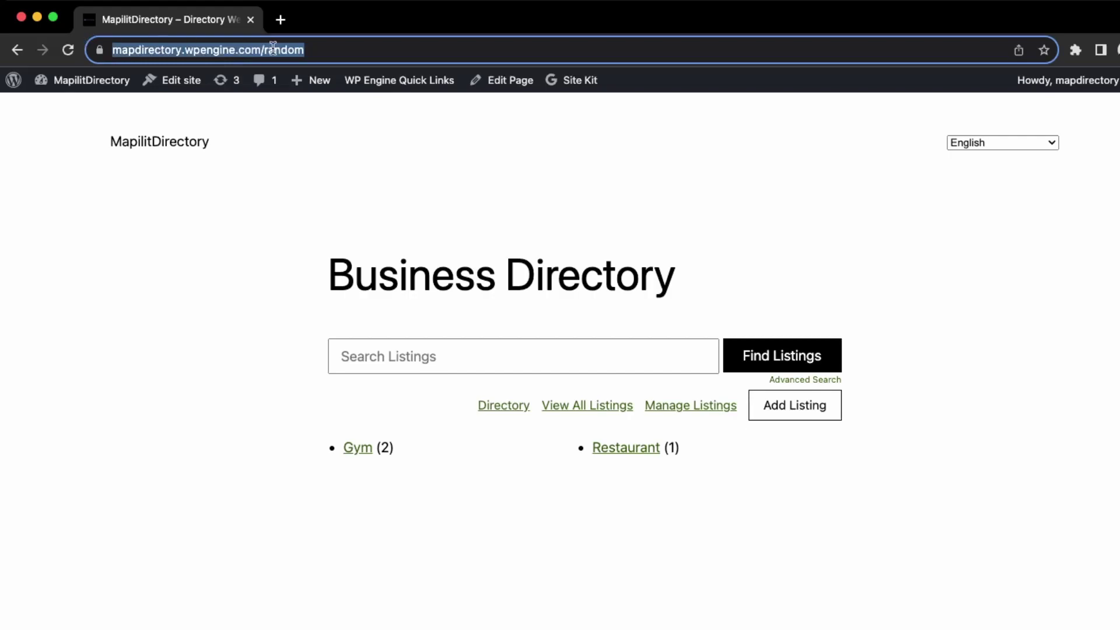
drag(273, 46, 274, 49)
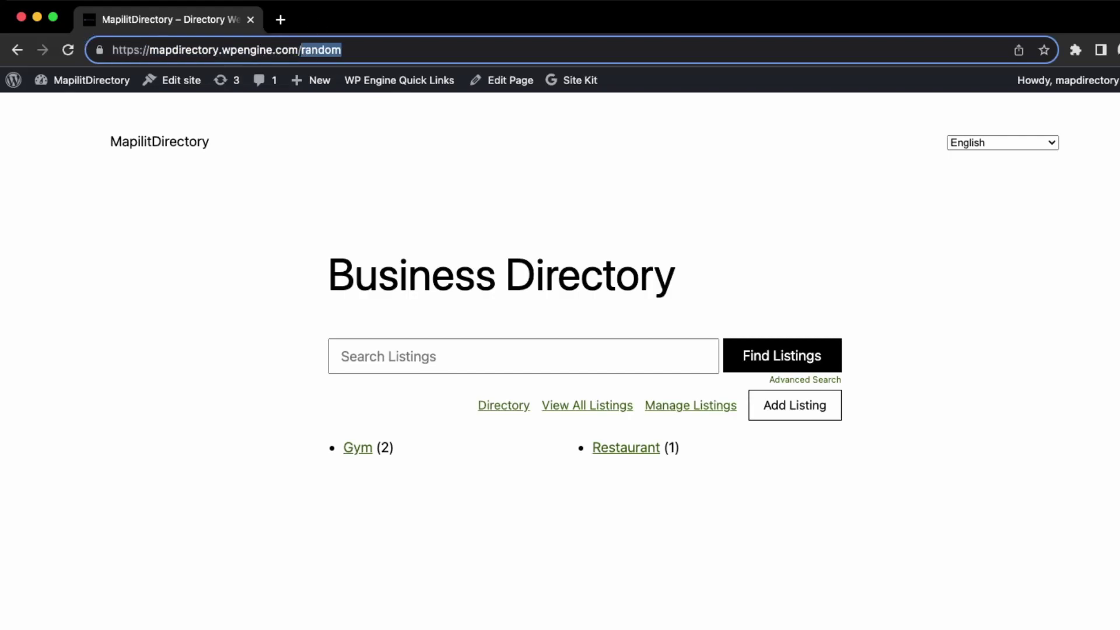
click(378, 46)
text(-)
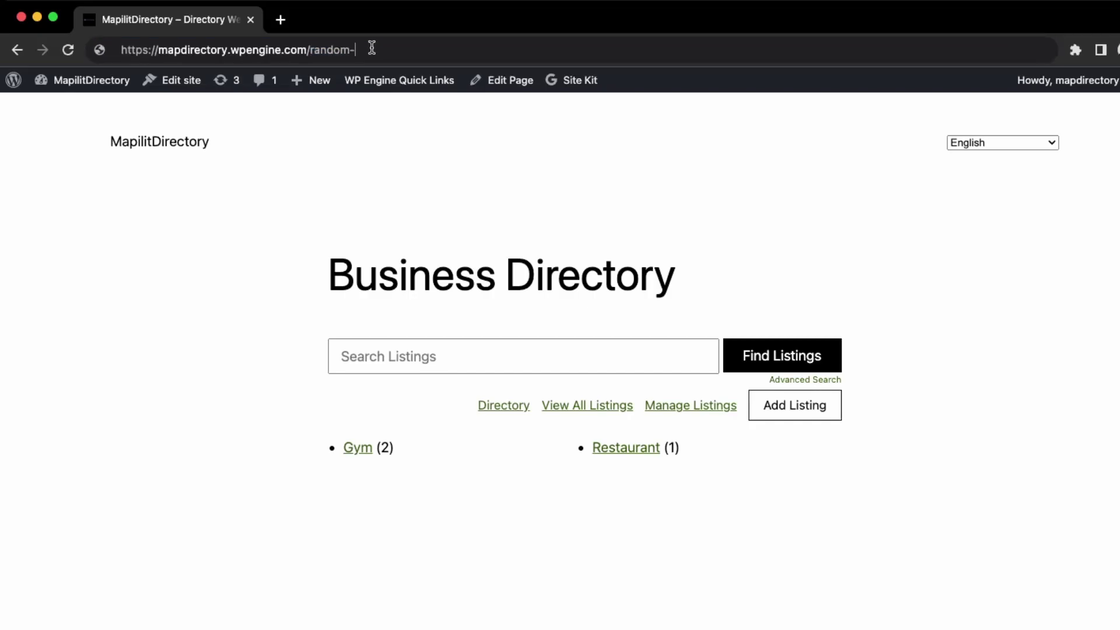
text(chanegs)
key(BackSpace)
key(BackSpace)
key(BackSpace)
text(ges)
key(Return)
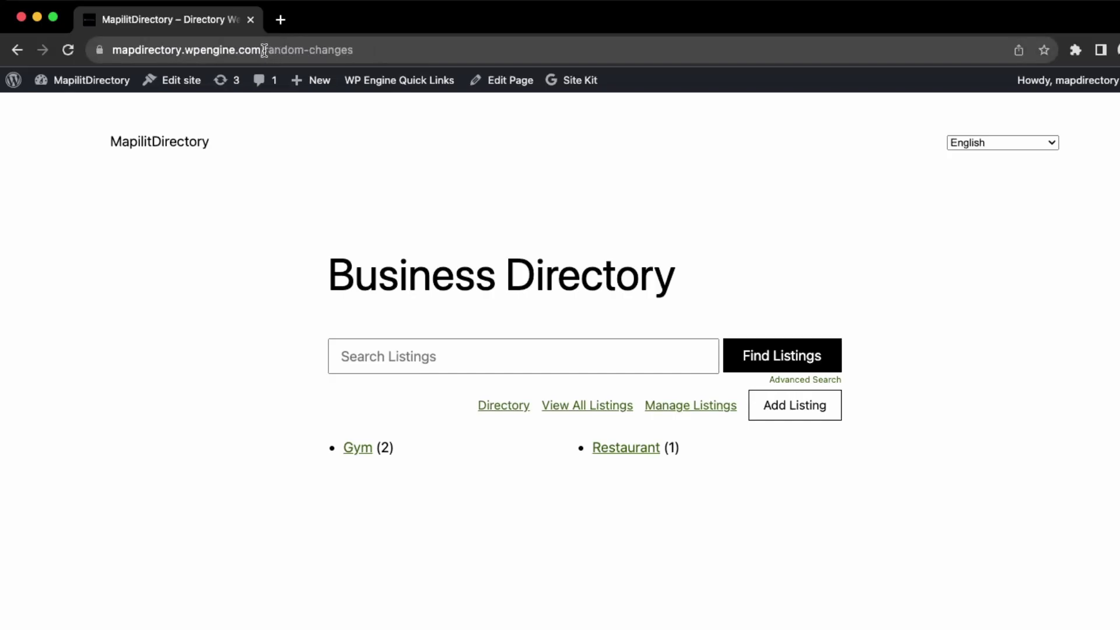
drag(263, 49, 423, 49)
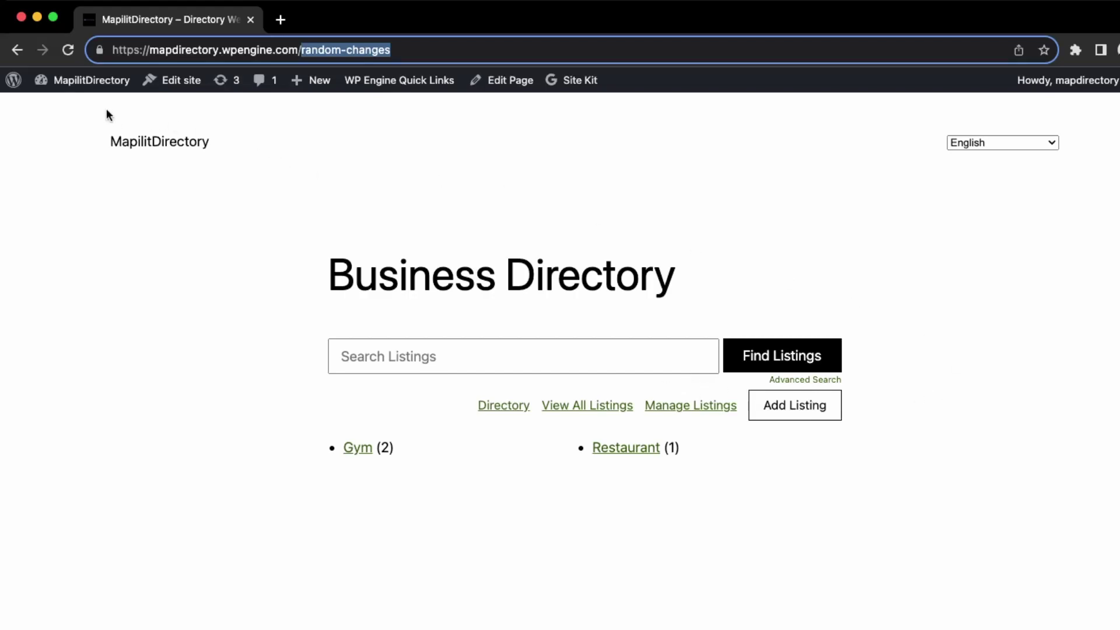
Step: Search the plugin directory for 'redirection' and install the Redirection plugin
mouse_move(93, 91)
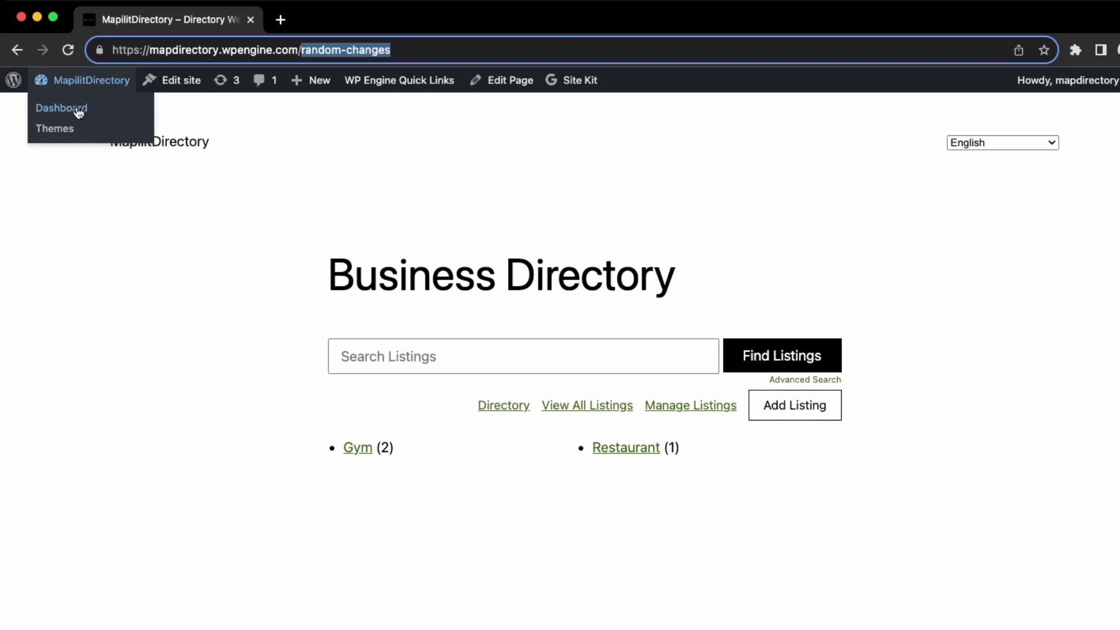
click(79, 112)
mouse_move(180, 467)
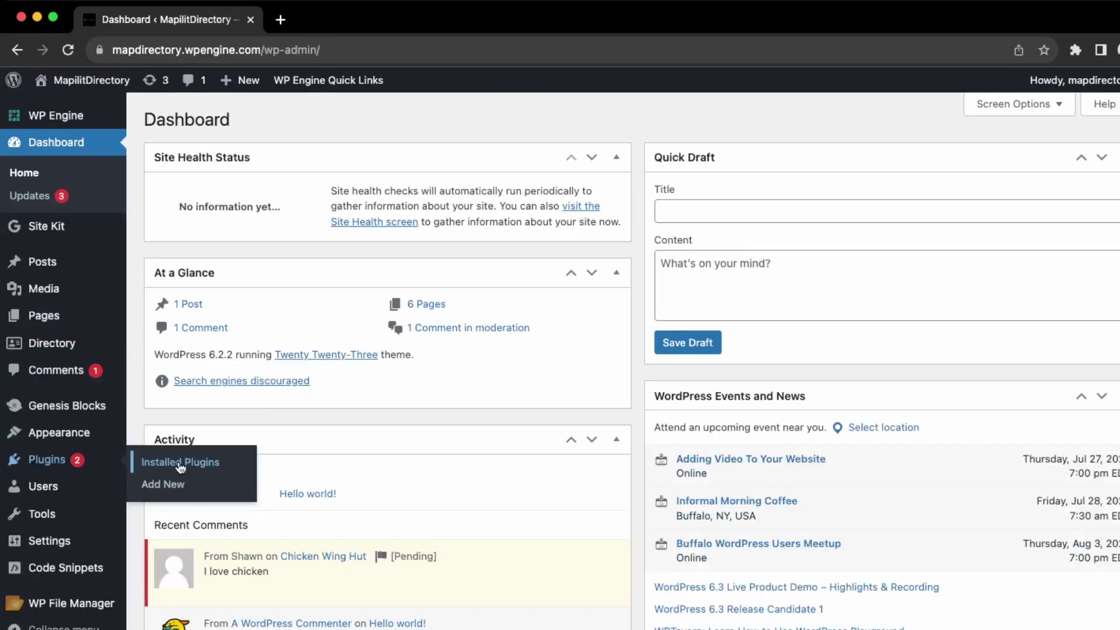
click(175, 489)
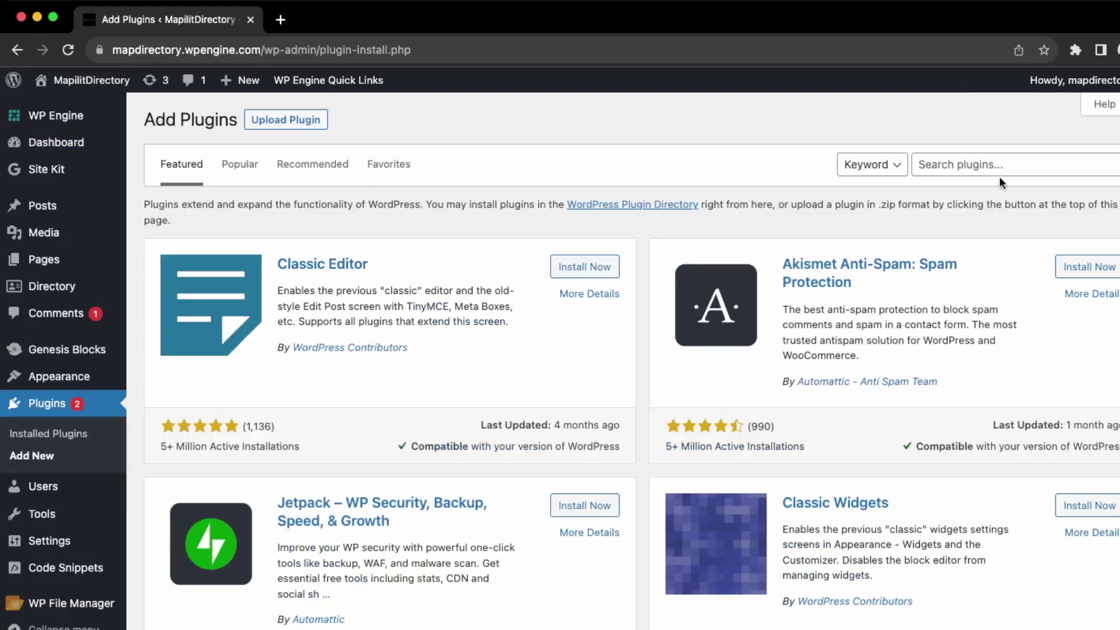
click(996, 167)
text(redirection)
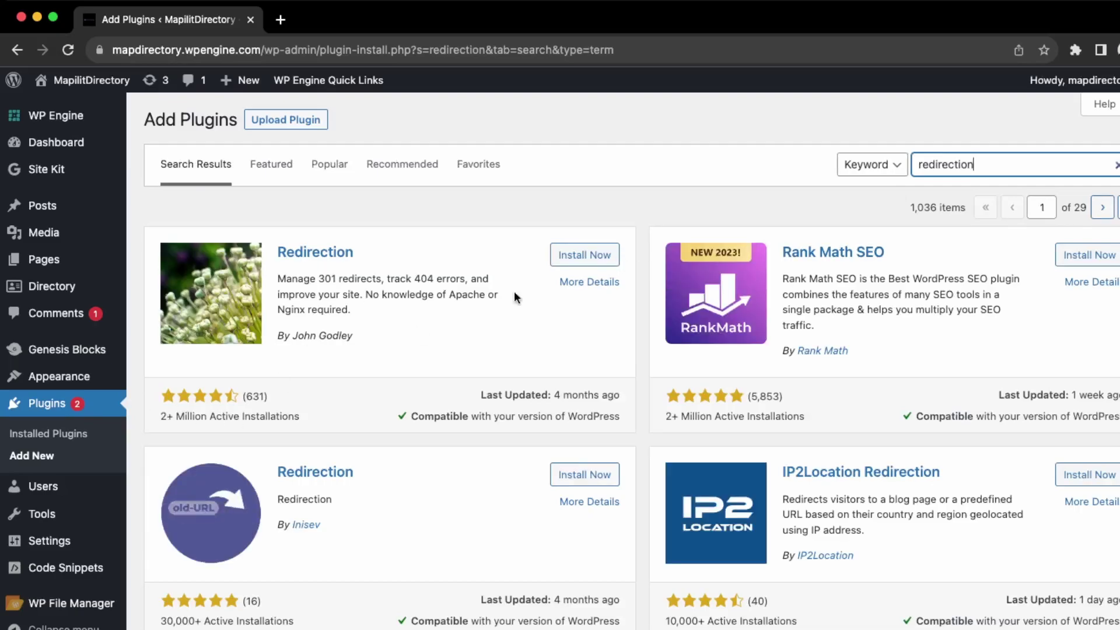
click(556, 262)
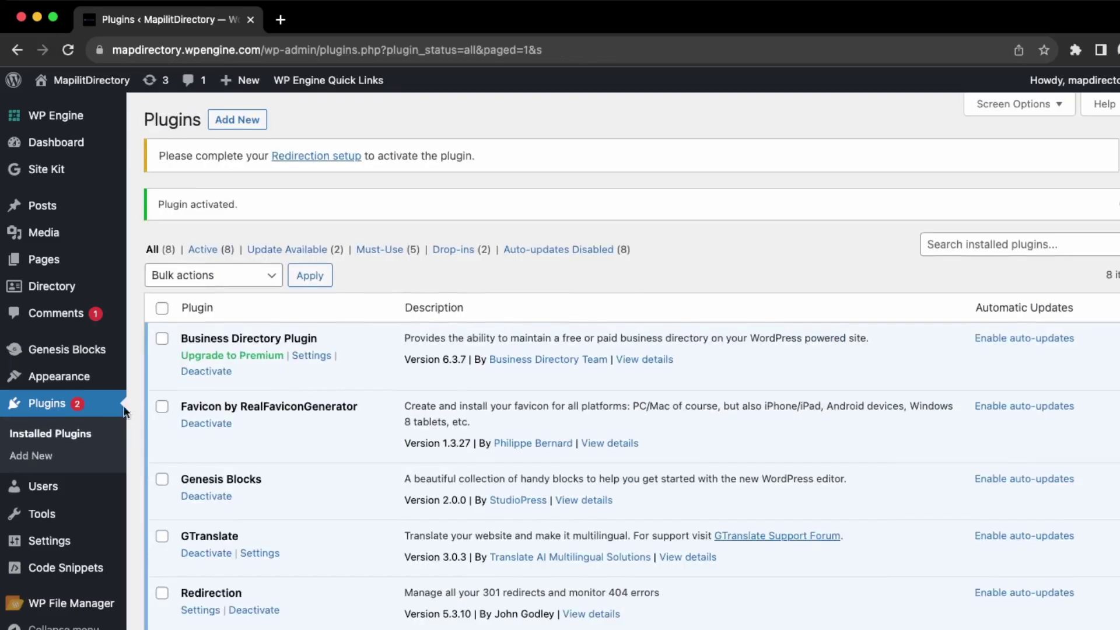
Step: Finish Redirection setup with permalink monitoring and redirect/404 logging enabled, then open Redirects
mouse_move(59, 542)
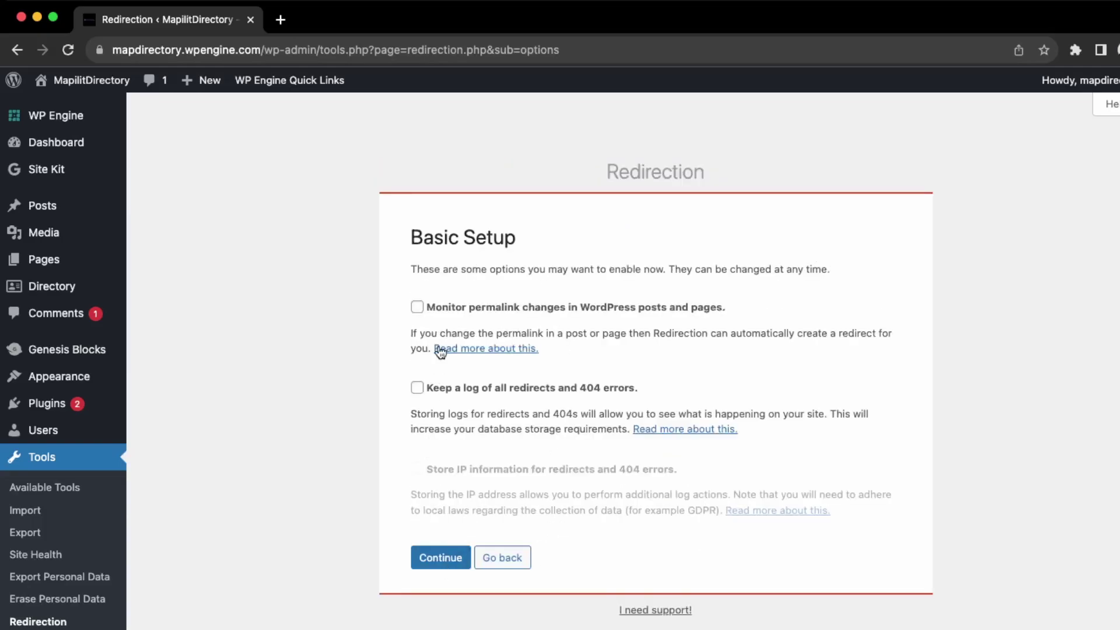
click(446, 311)
click(461, 387)
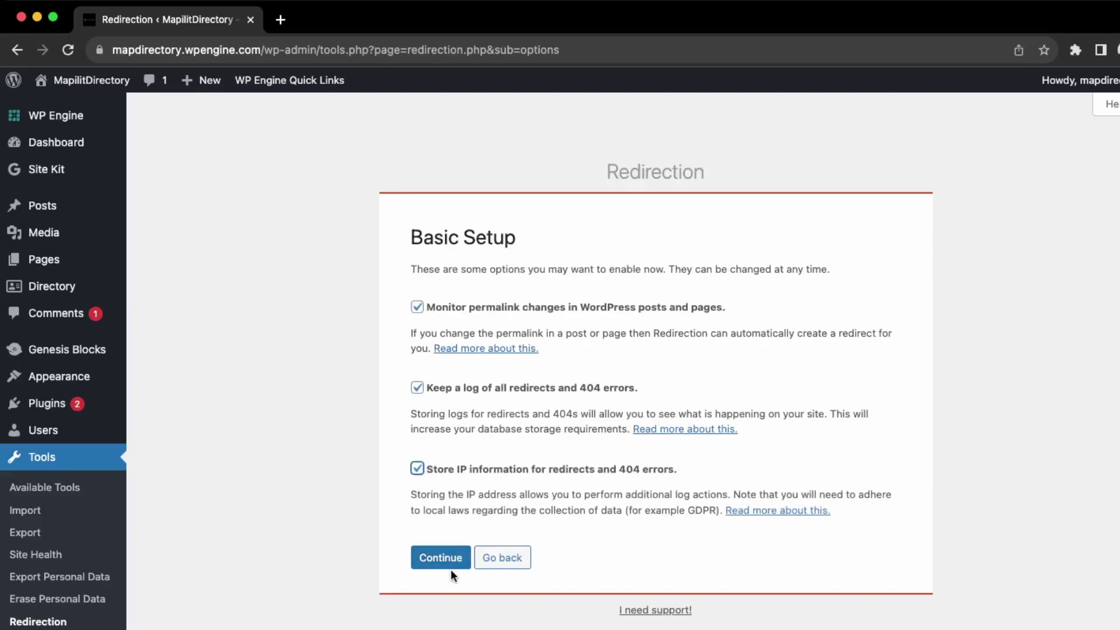
click(449, 561)
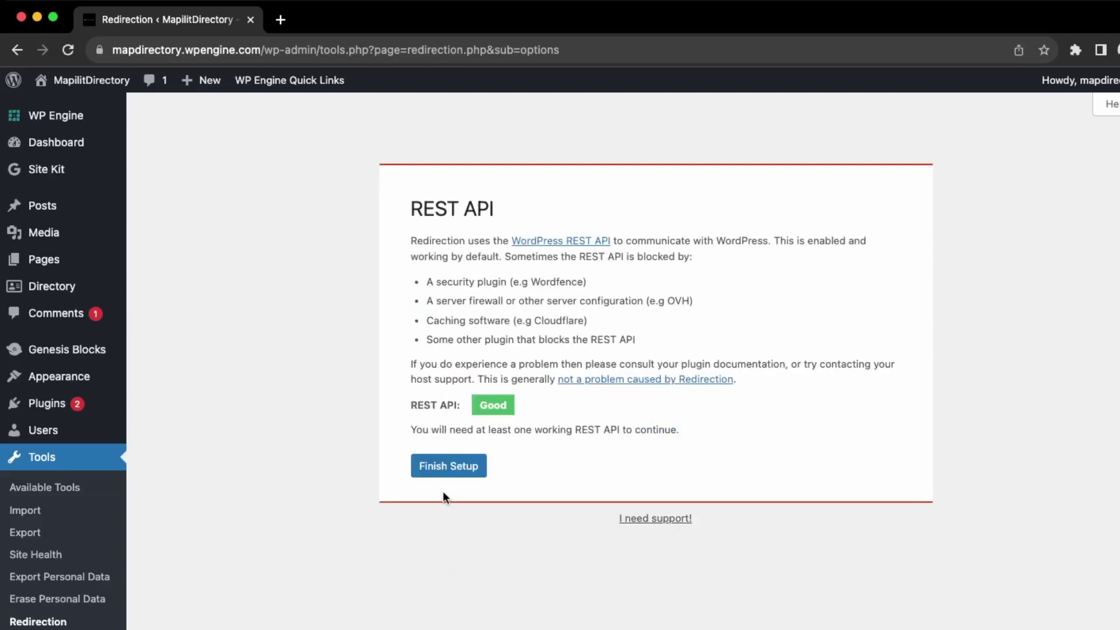
click(444, 467)
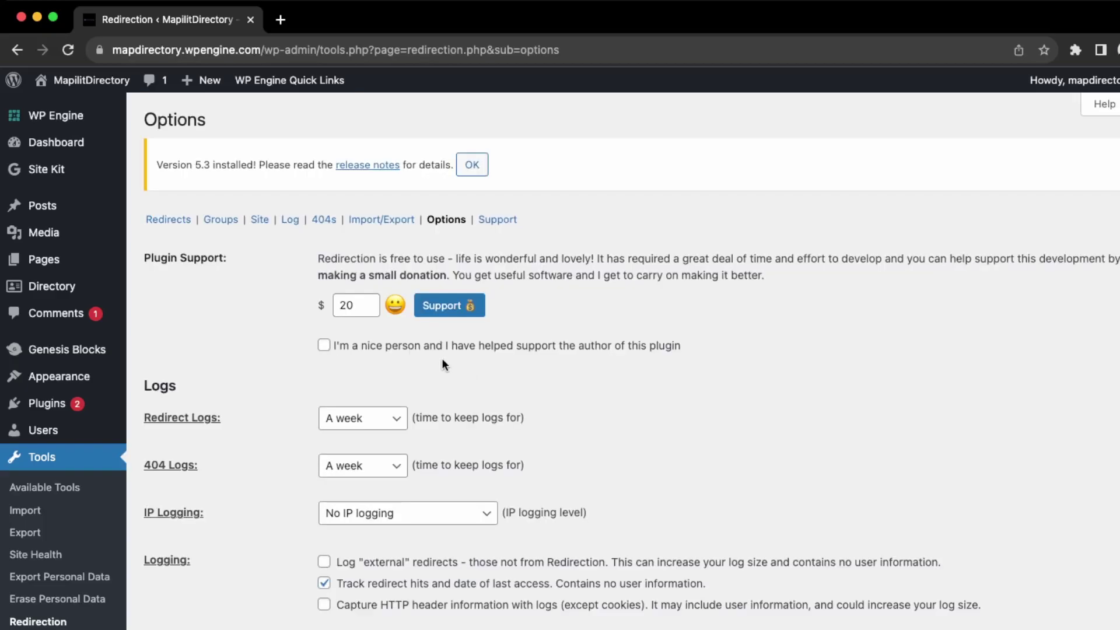
click(182, 223)
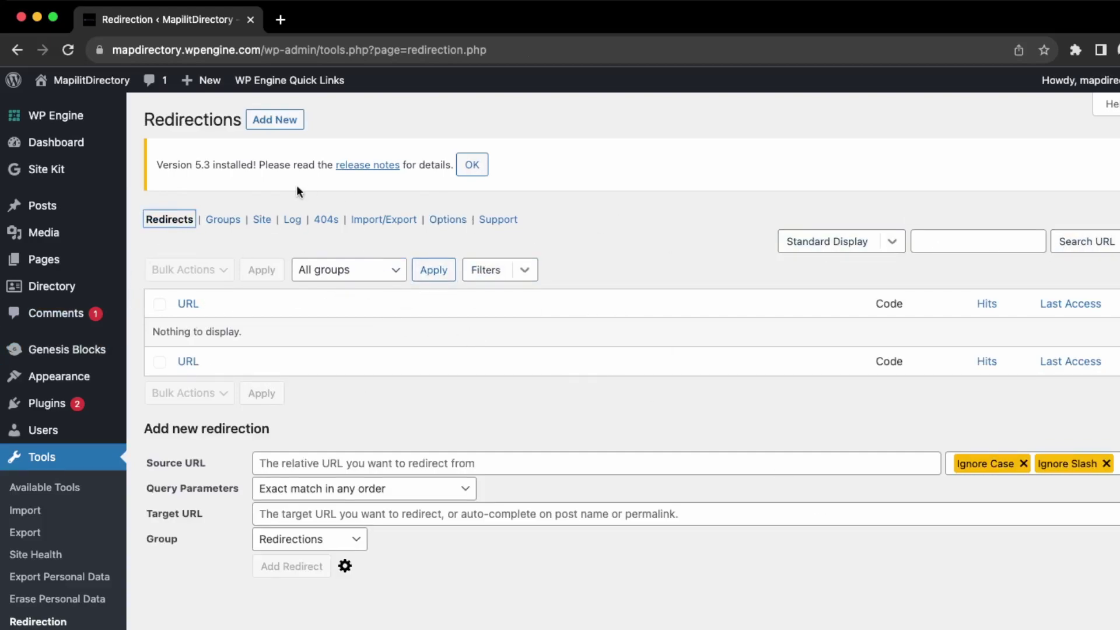
Step: Add a redirect from the site URL plus 'random' to /random-things, then check it
click(294, 119)
click(275, 258)
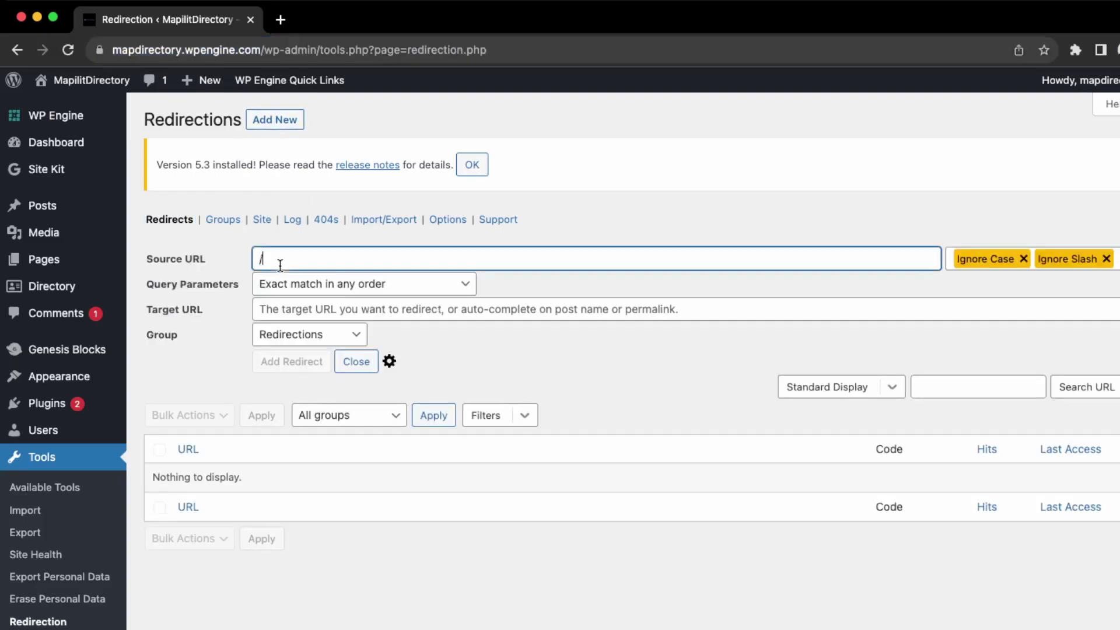
text(https://mapdirectory.wpengine.com/)
text(random)
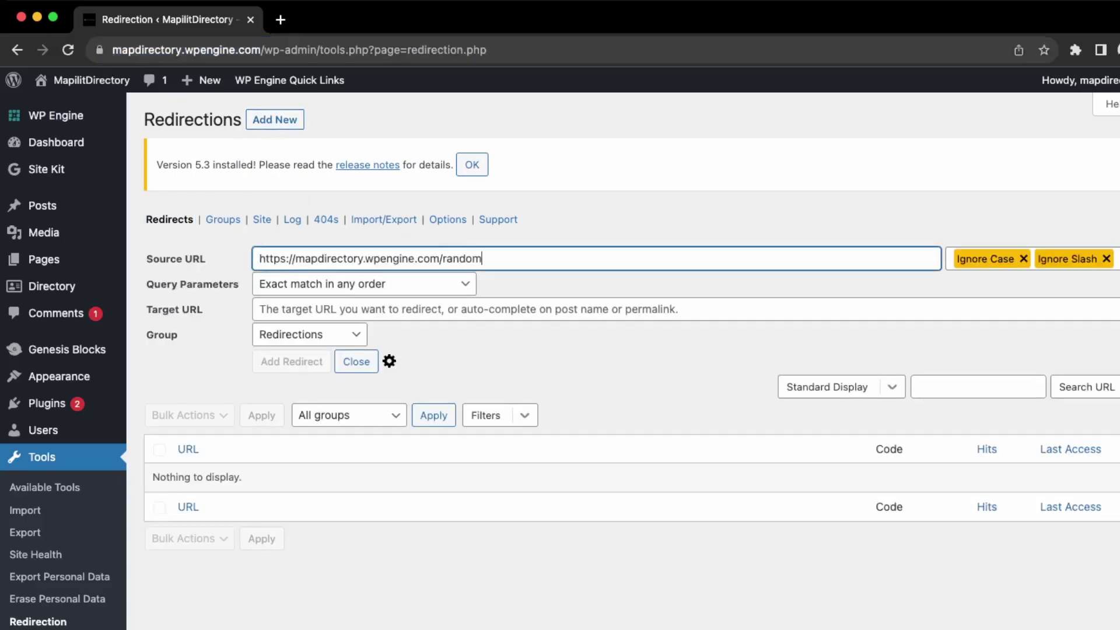
click(415, 308)
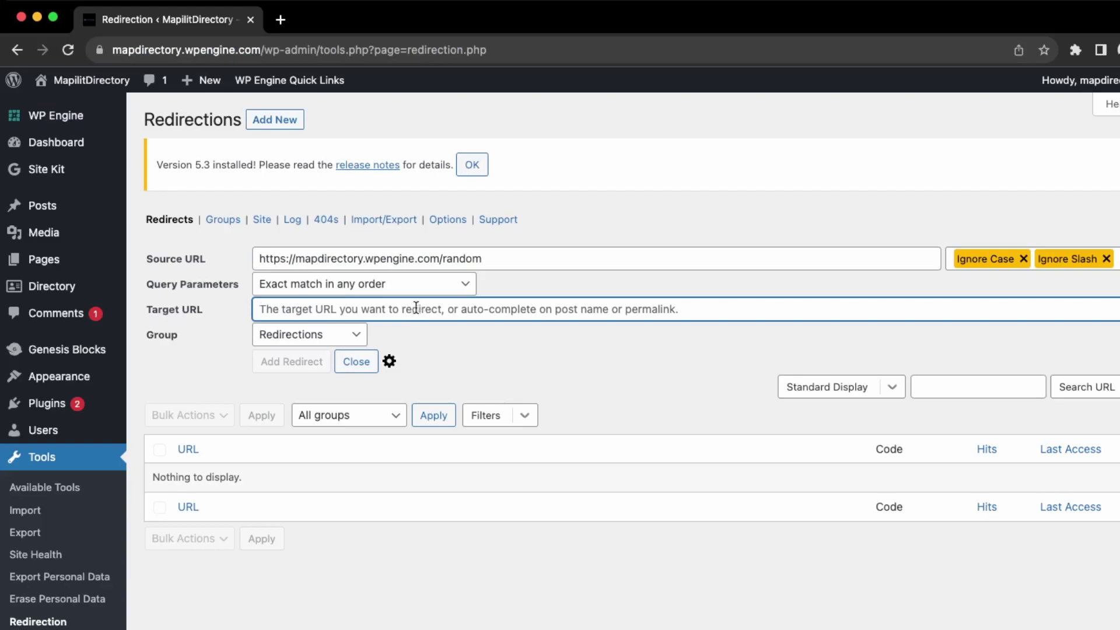
text(/redire)
key(BackSpace)
key(BackSpace)
key(BackSpace)
key(BackSpace)
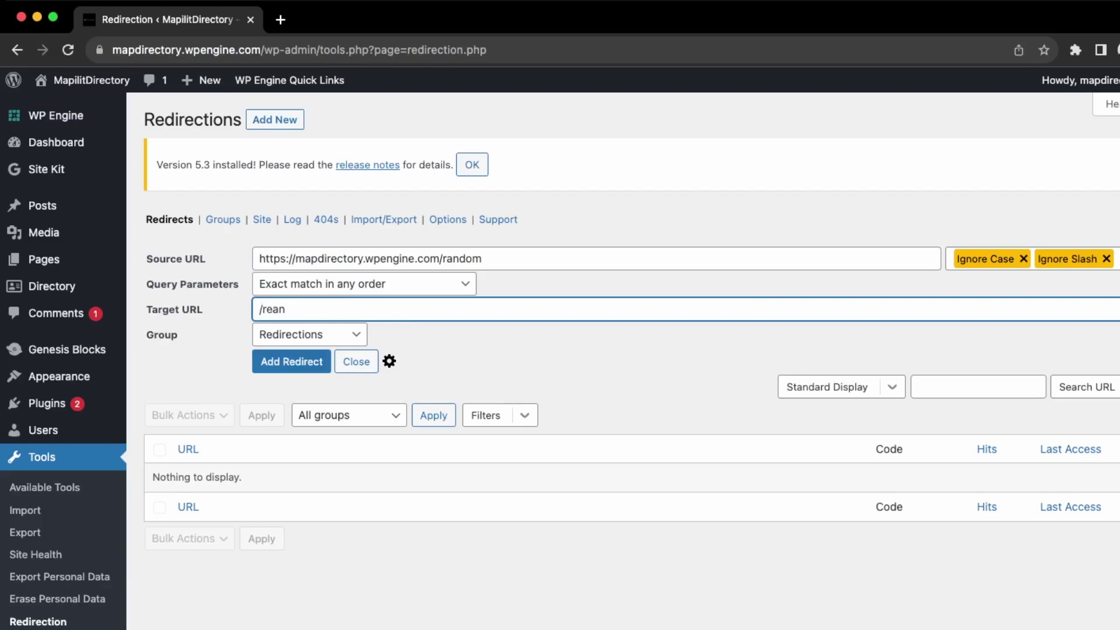
key(BackSpace)
text(ando)
key(BackSpace)
key(BackSpace)
key(BackSpace)
text(ndom-things)
click(305, 363)
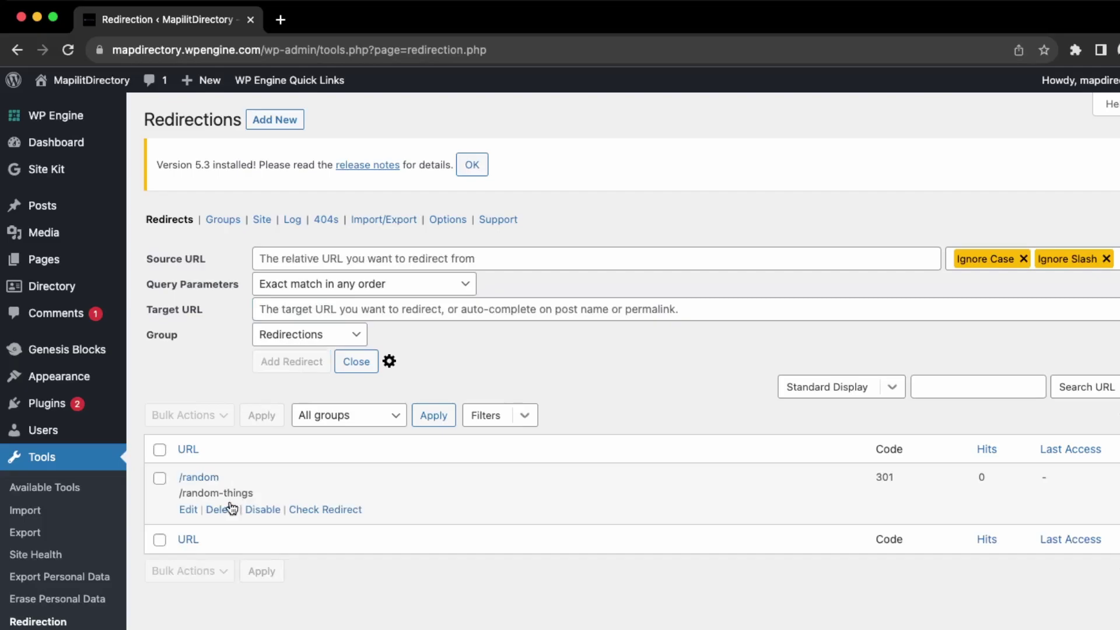
click(317, 513)
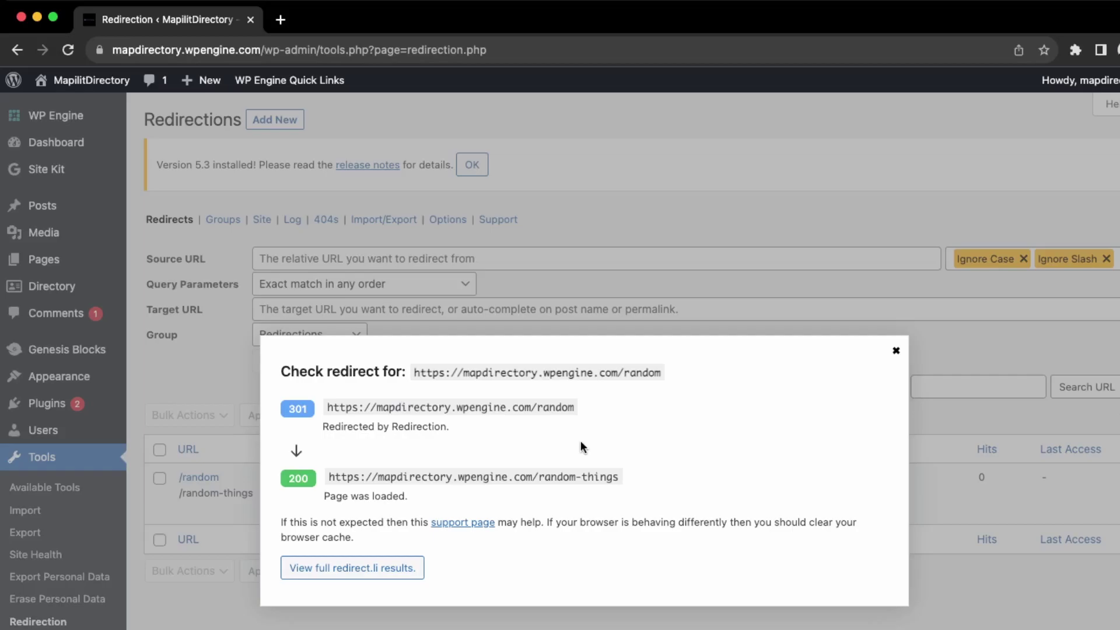
Step: Search Add Plugins for 'security' to list Wordfence Security, All-In-One Security and iThemes Security
click(887, 307)
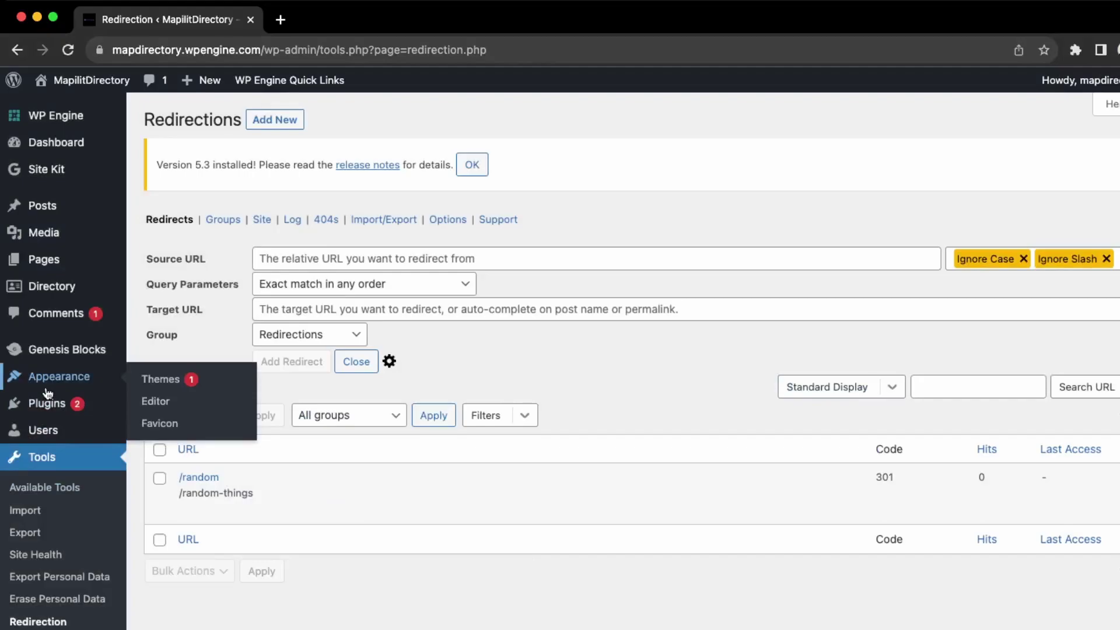
mouse_move(47, 394)
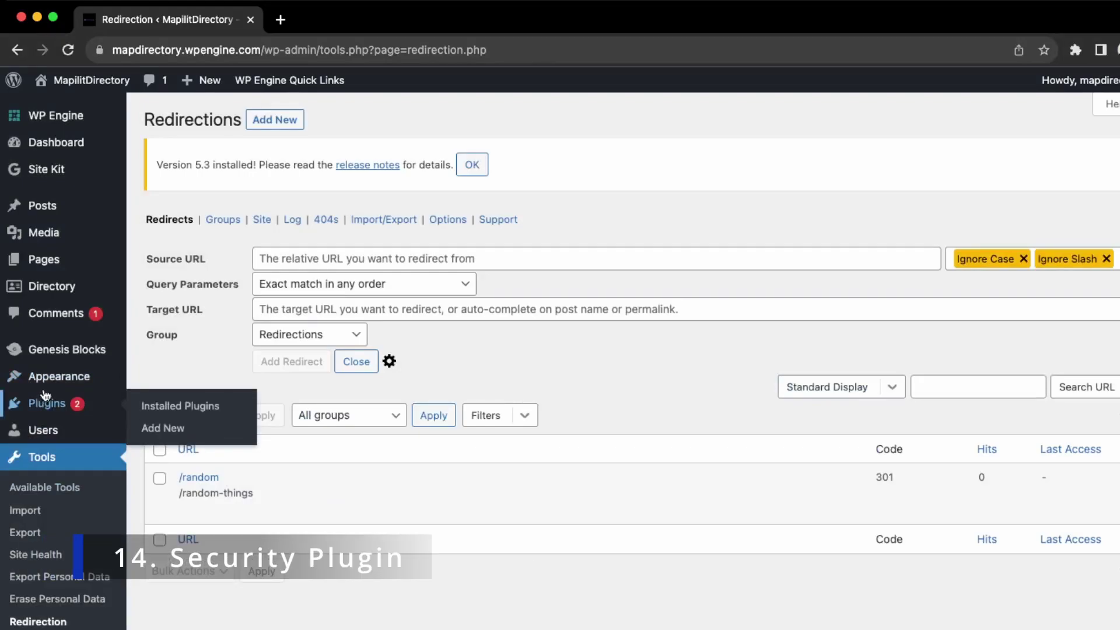
click(169, 428)
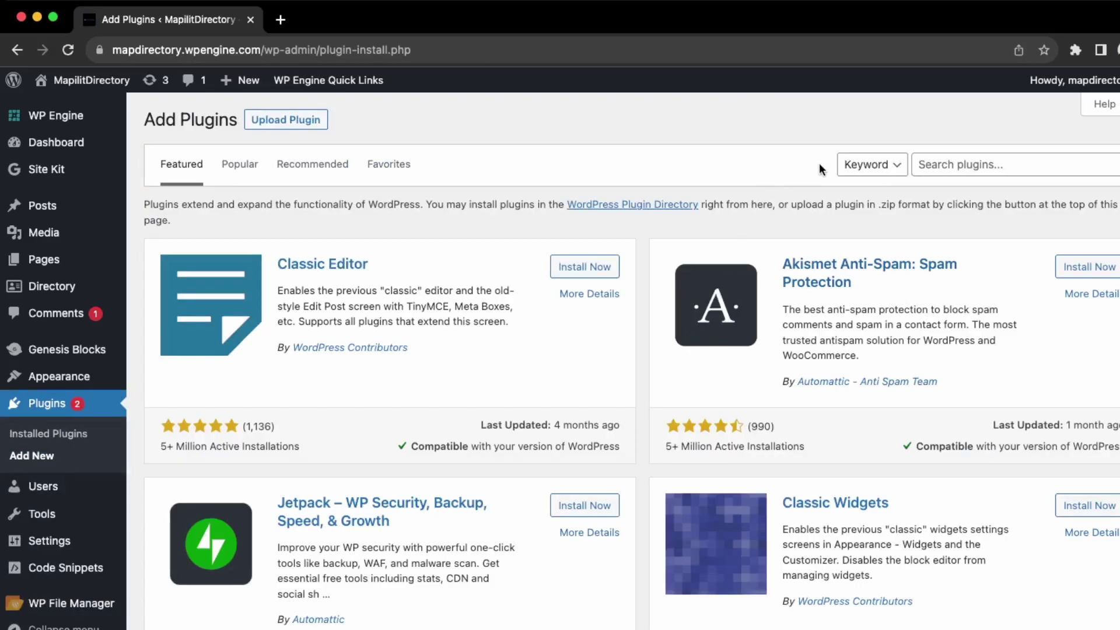
click(1020, 158)
text(security)
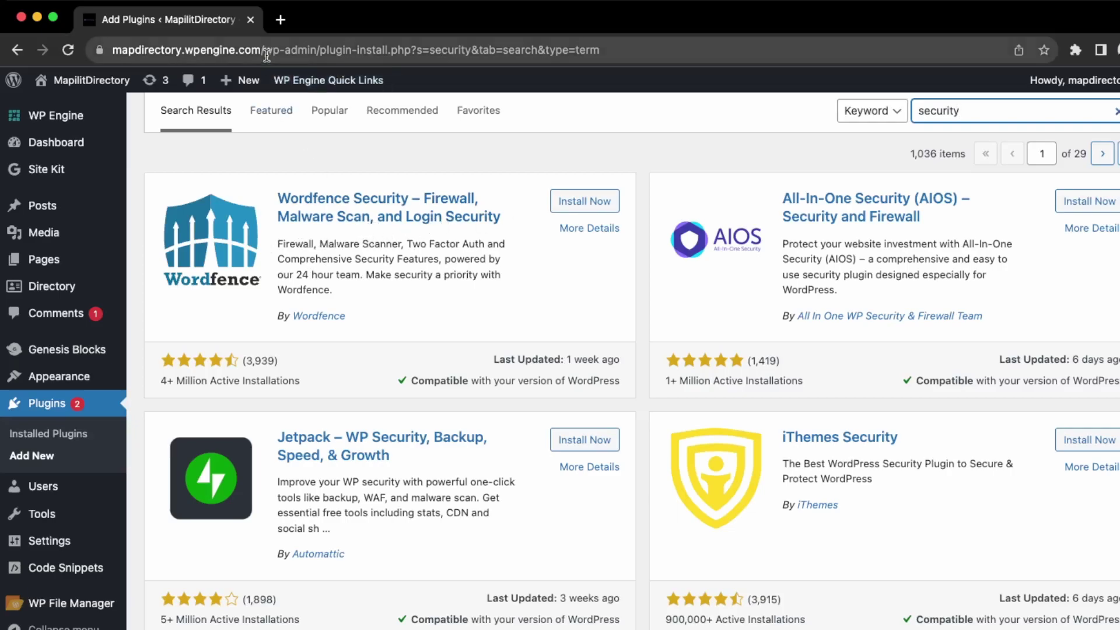
click(318, 50)
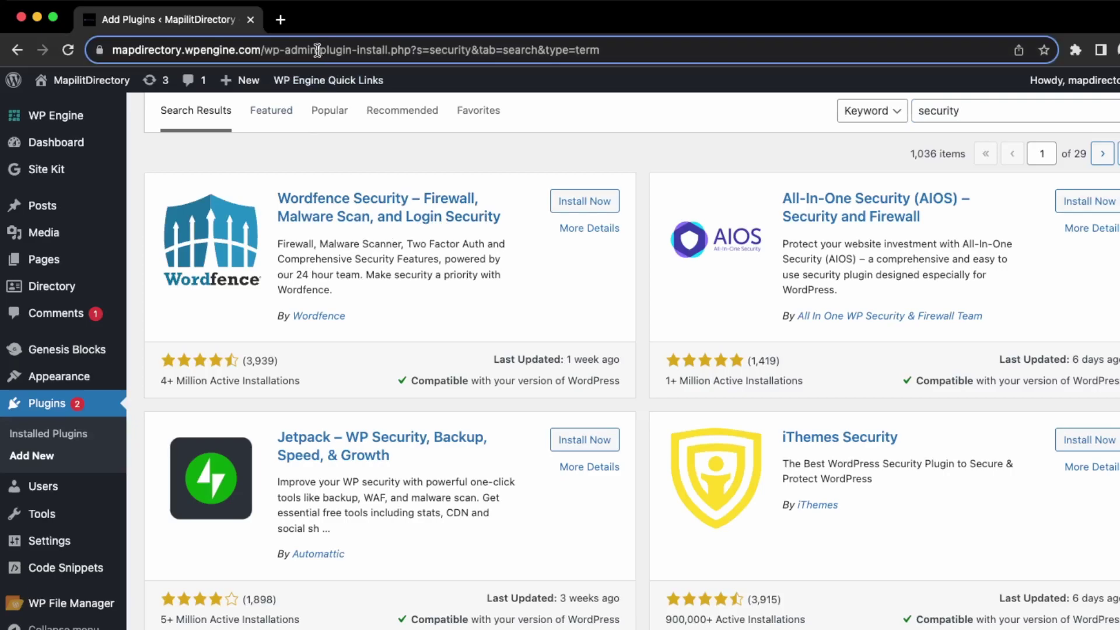
double_click(318, 50)
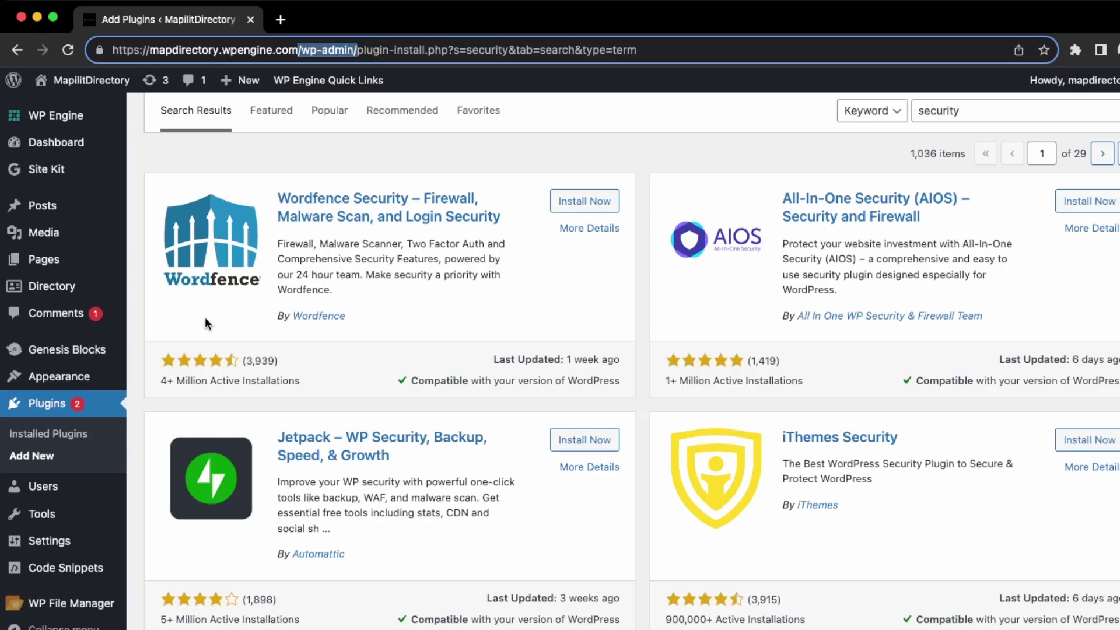
Step: Search Add Plugins for 'backup' to find UpdraftPlus, then reset to the Featured list
mouse_move(30, 496)
mouse_move(103, 565)
click(40, 435)
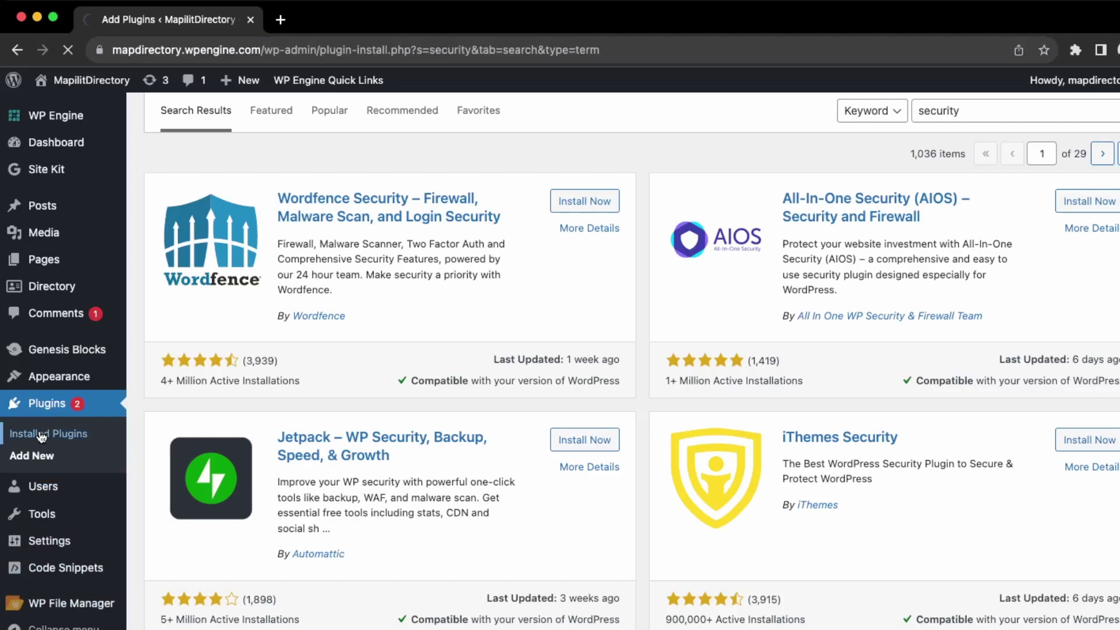
click(35, 460)
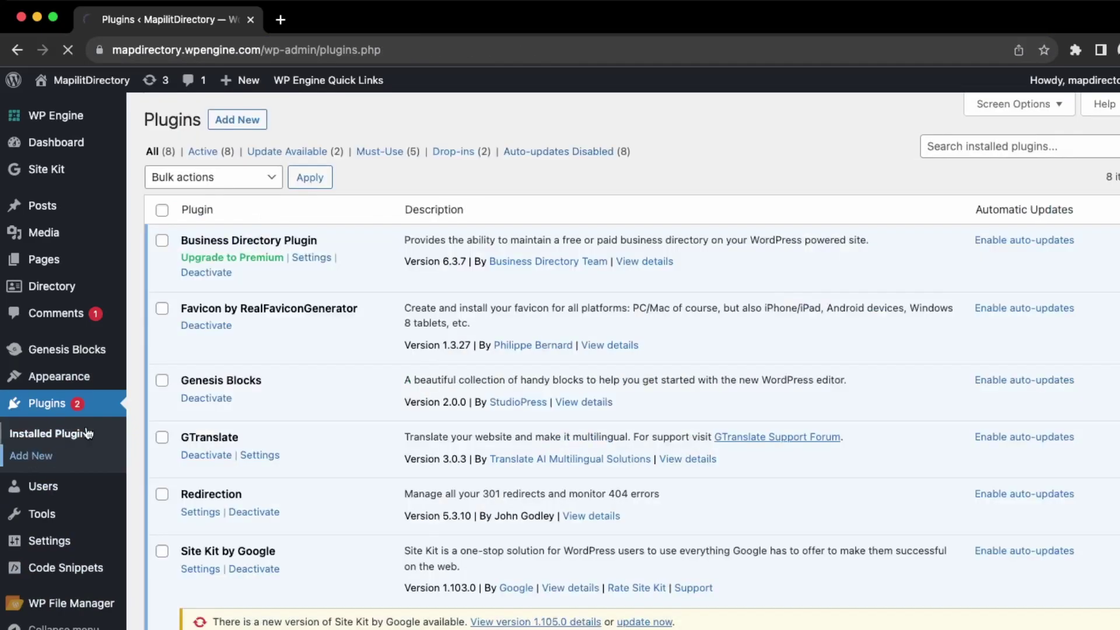
text(backup)
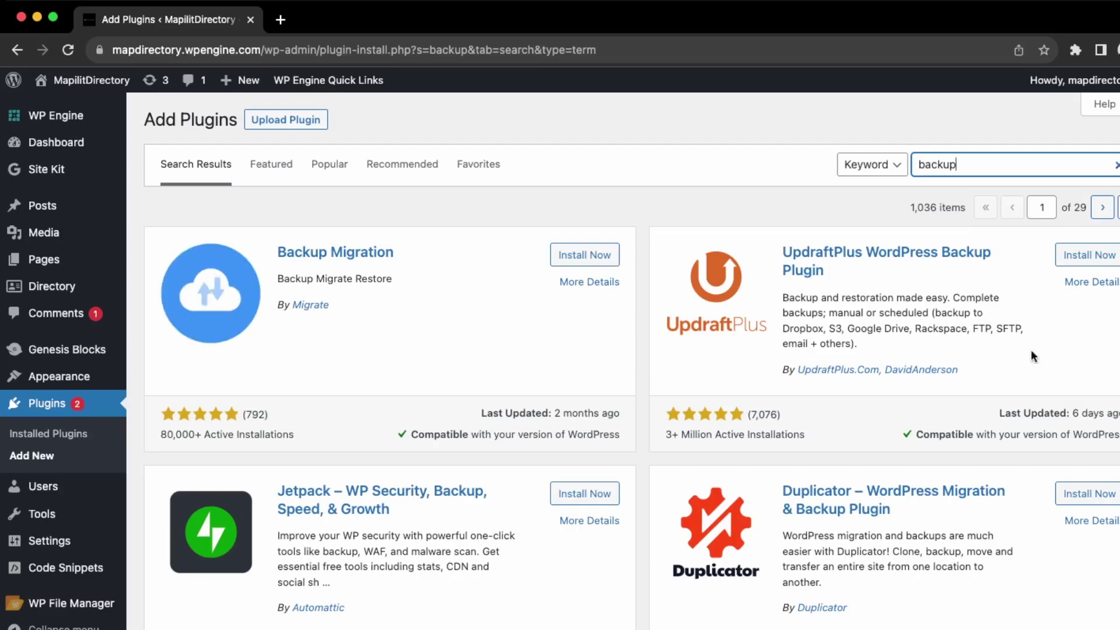
click(29, 458)
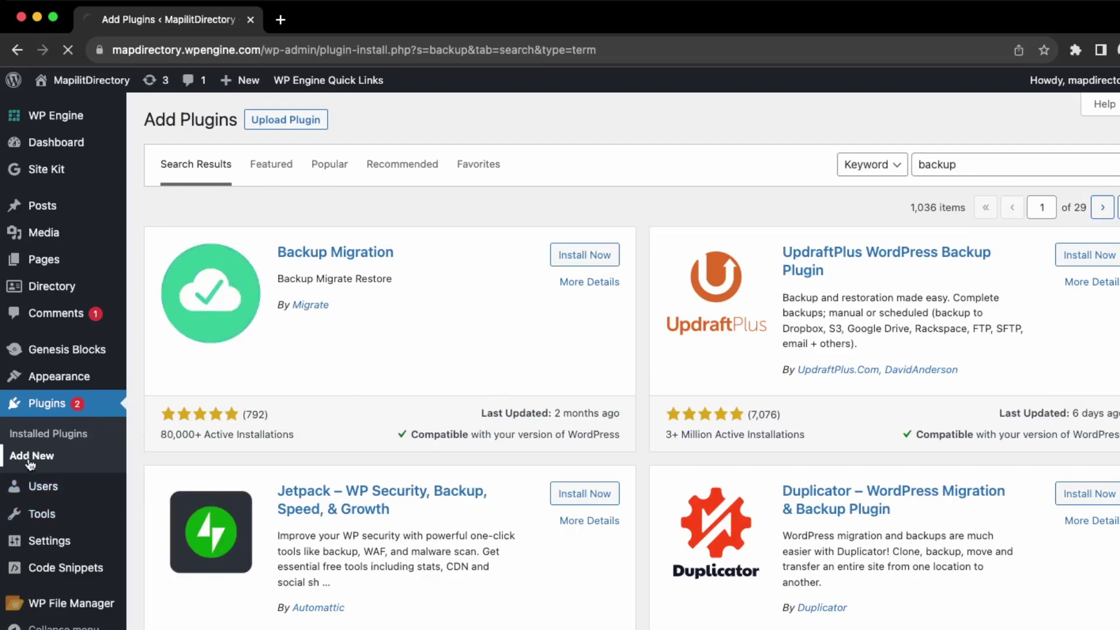
Step: Search plugins for 'Yoast seo', then install and activate Yoast SEO
click(988, 156)
text(Yoast seo)
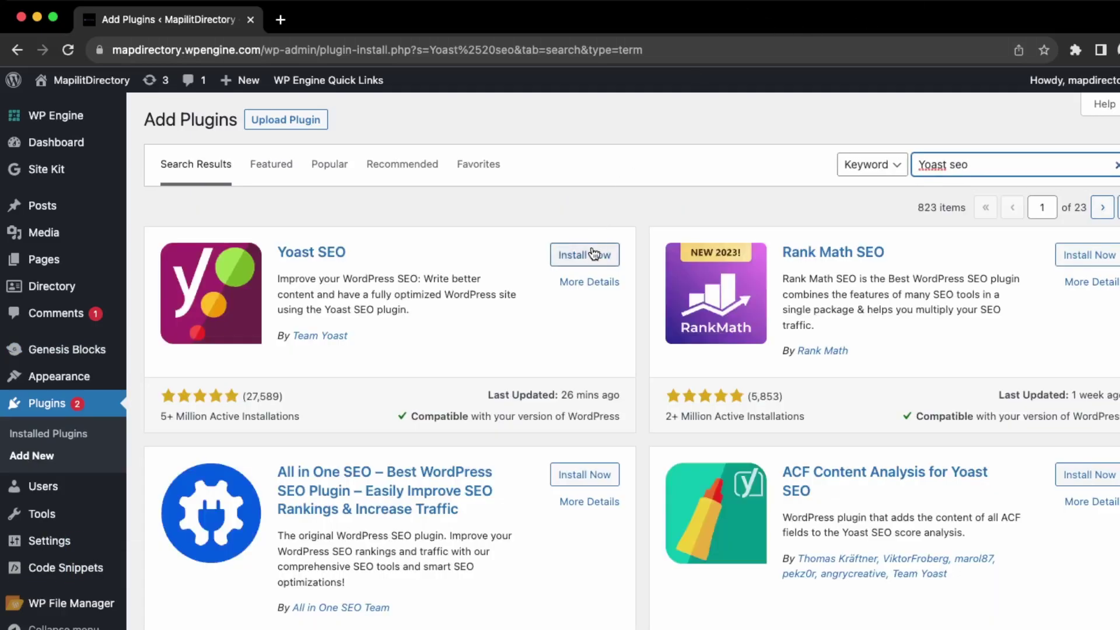
click(598, 262)
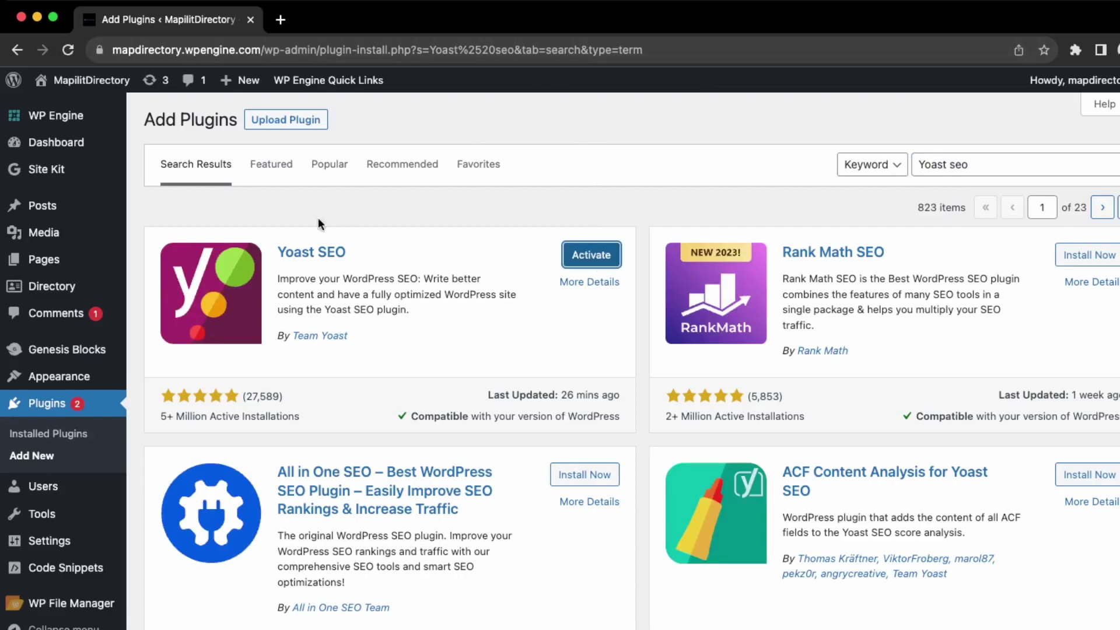
click(591, 255)
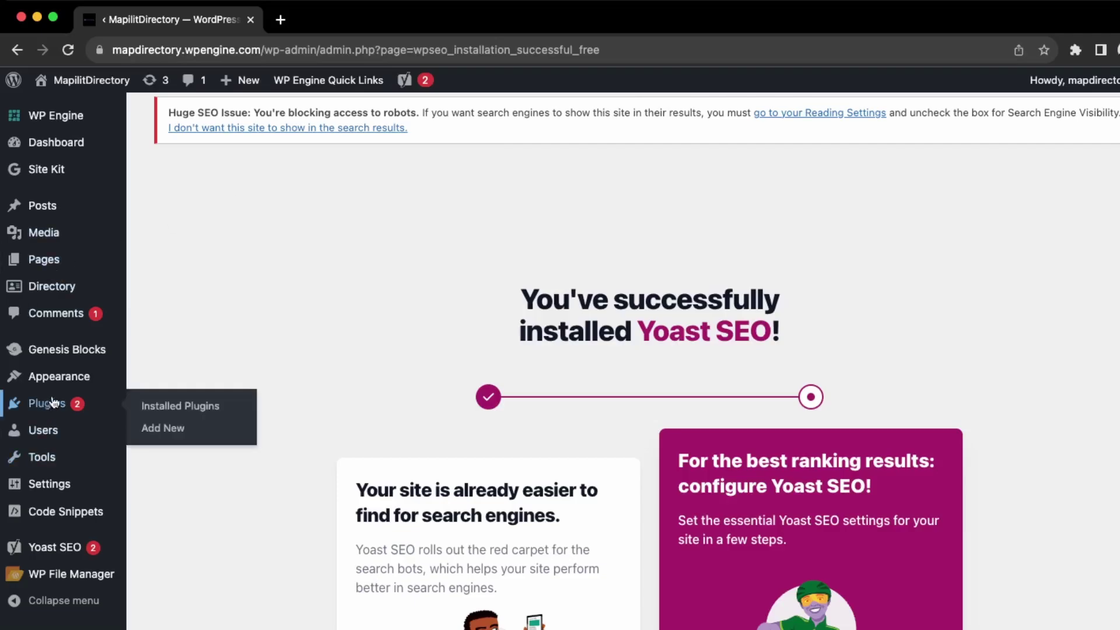
Step: Open the Business Directory page for editing from the All Pages list
mouse_move(56, 407)
mouse_move(55, 381)
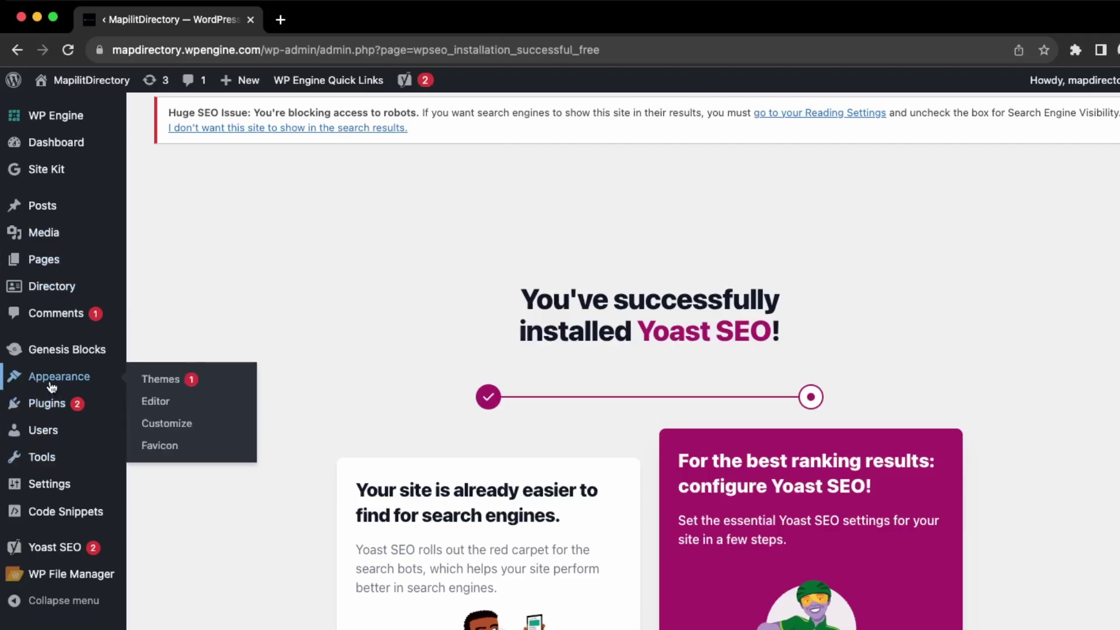
mouse_move(38, 259)
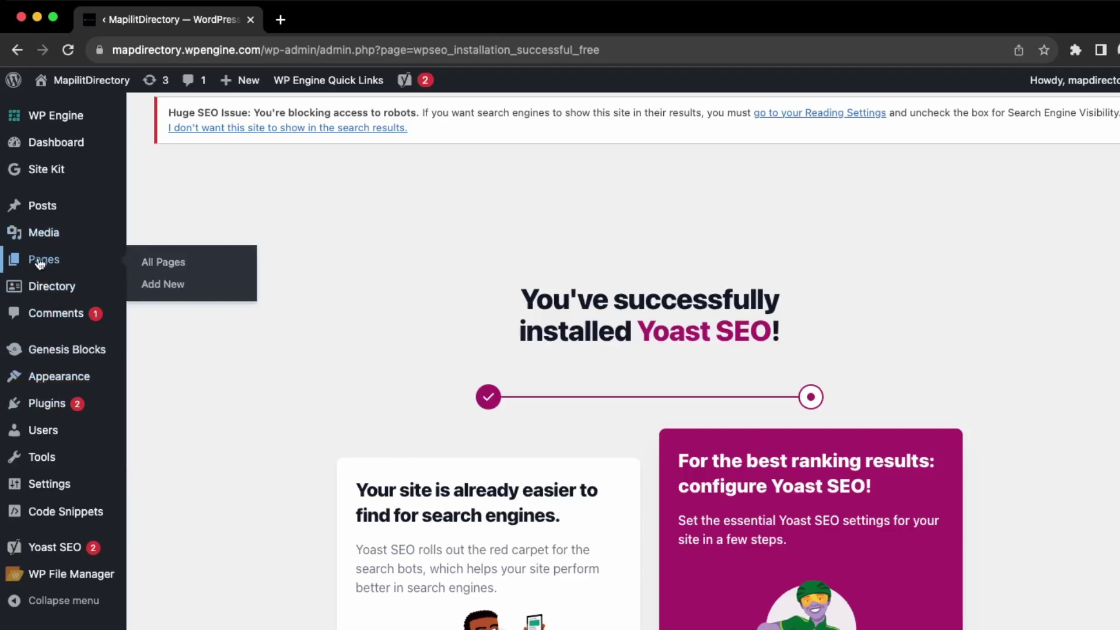
click(181, 262)
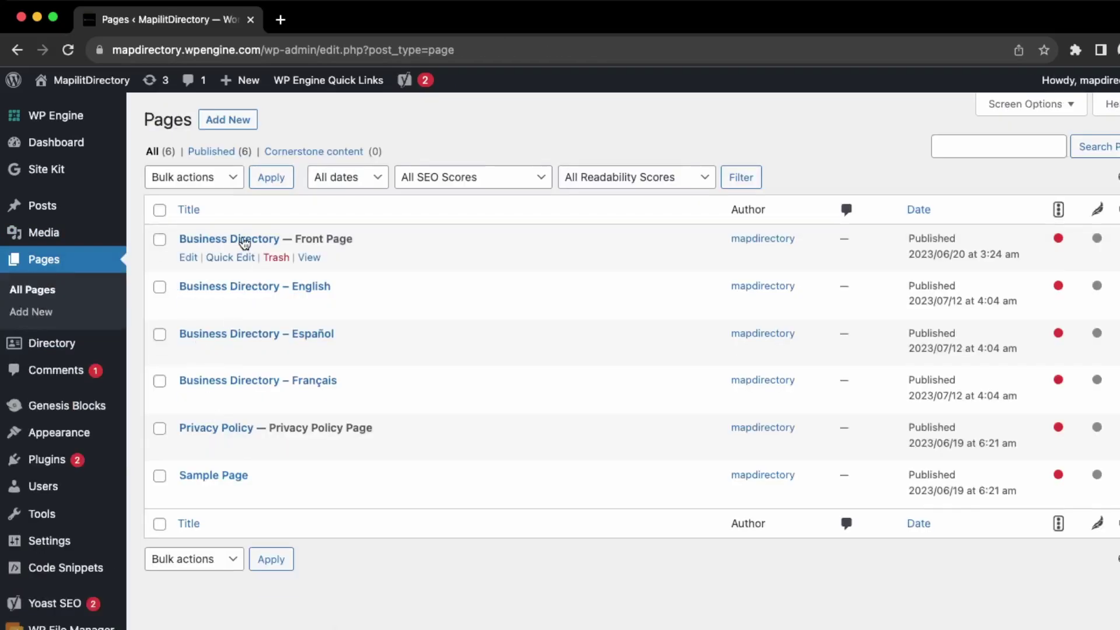
click(189, 260)
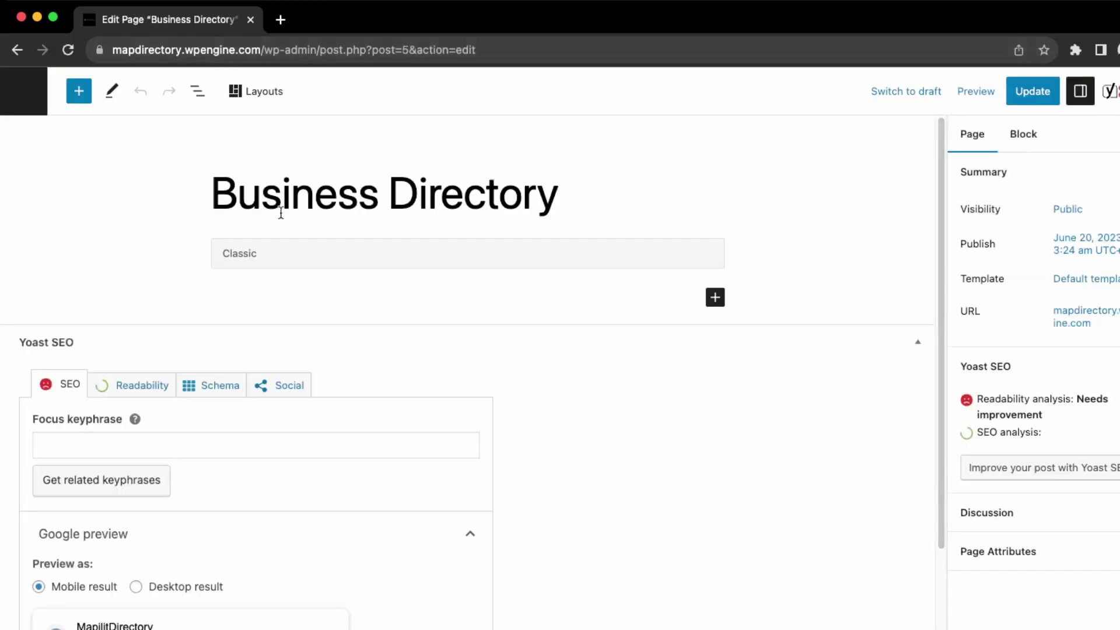
drag(237, 192, 428, 193)
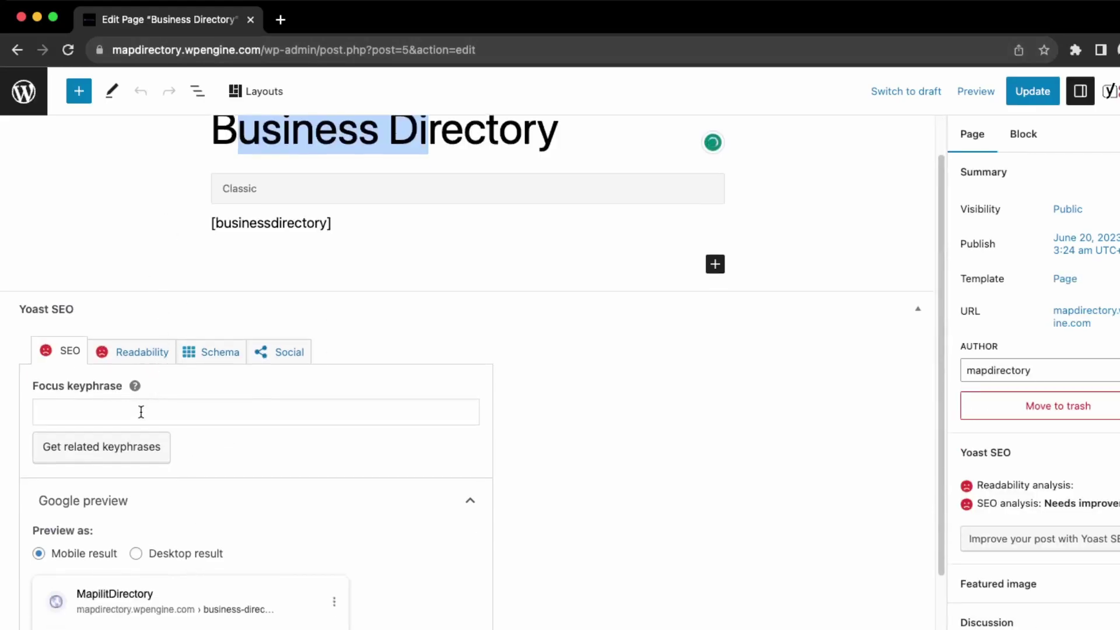
Step: Review the Yoast business-directory slug and empty meta description, and preview as Desktop result
scroll(167, 415, down, 3)
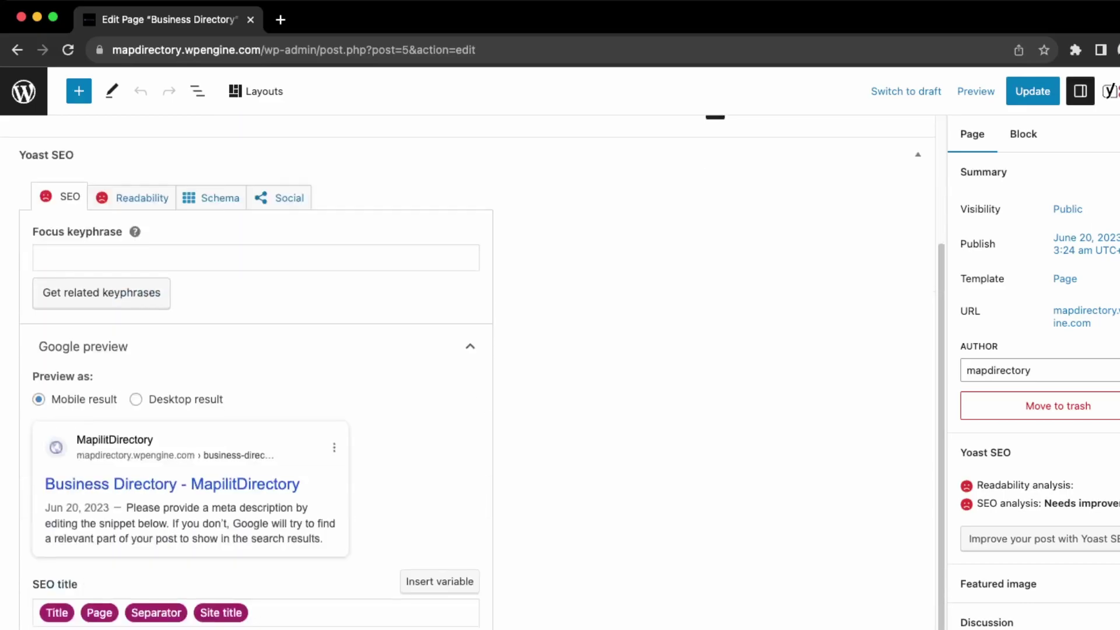
scroll(241, 249, up, 4)
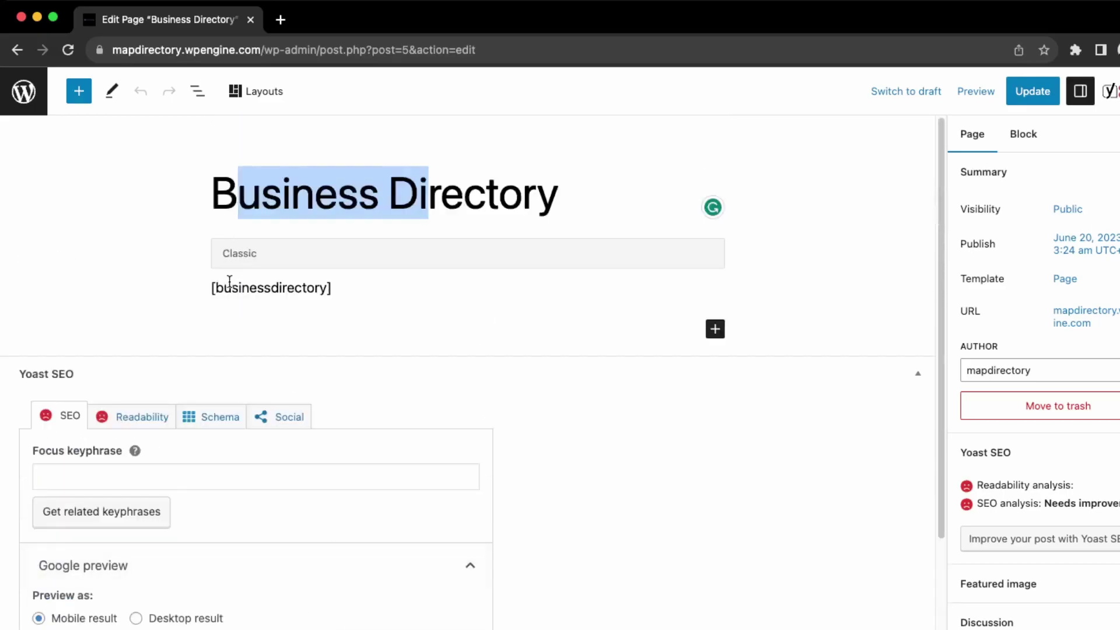
scroll(229, 282, down, 3)
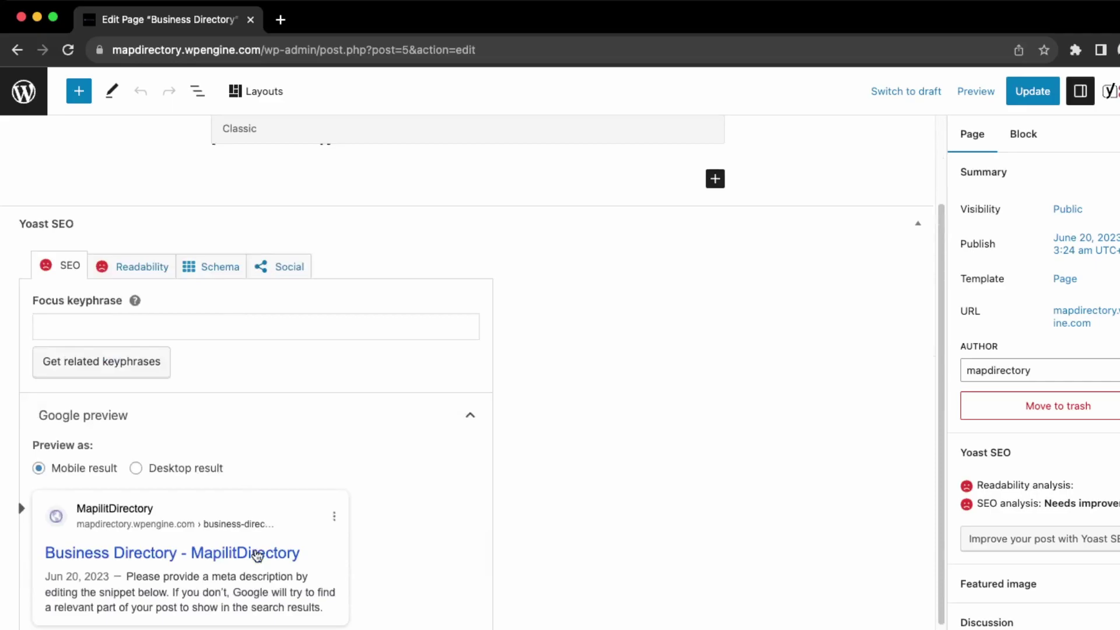
scroll(256, 373, down, 3)
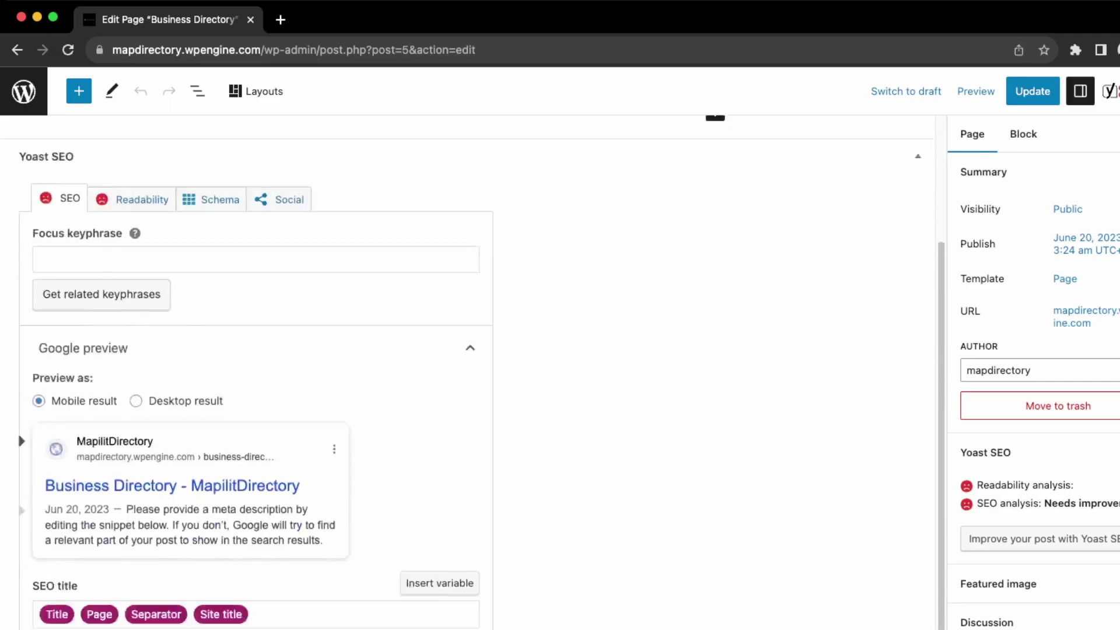
triple_click(88, 554)
click(213, 624)
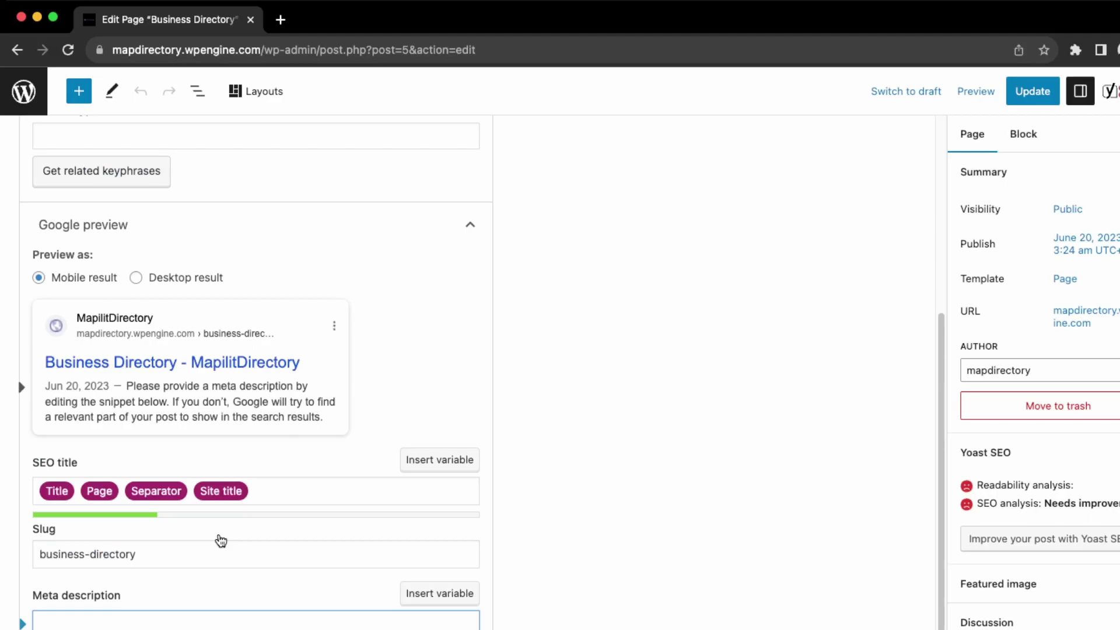
click(135, 278)
scroll(193, 396, down, 2)
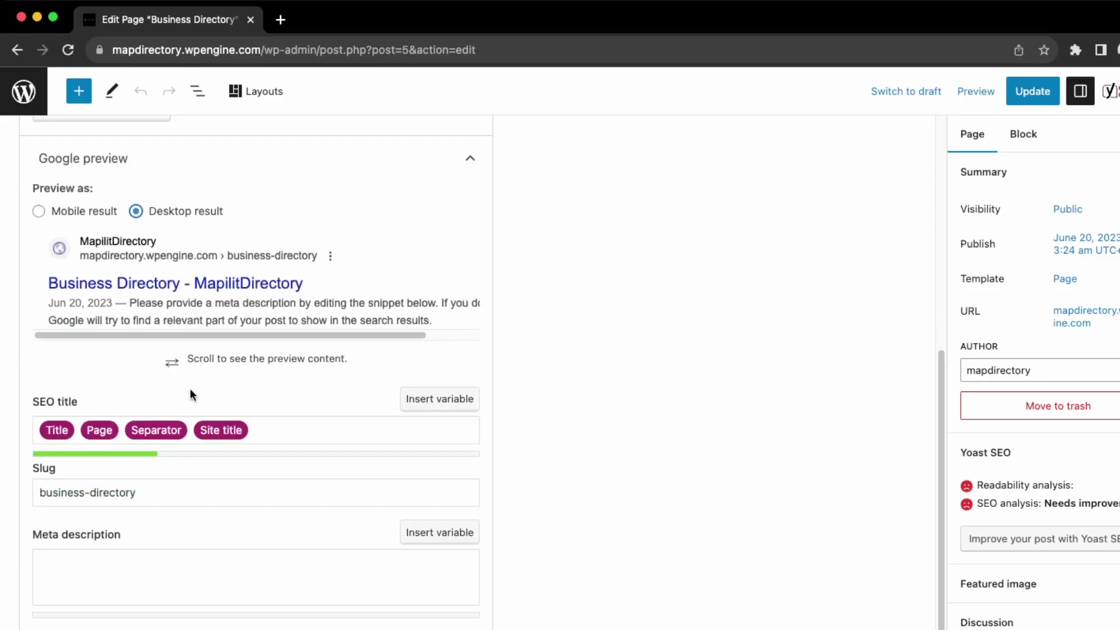
scroll(190, 395, up, 4)
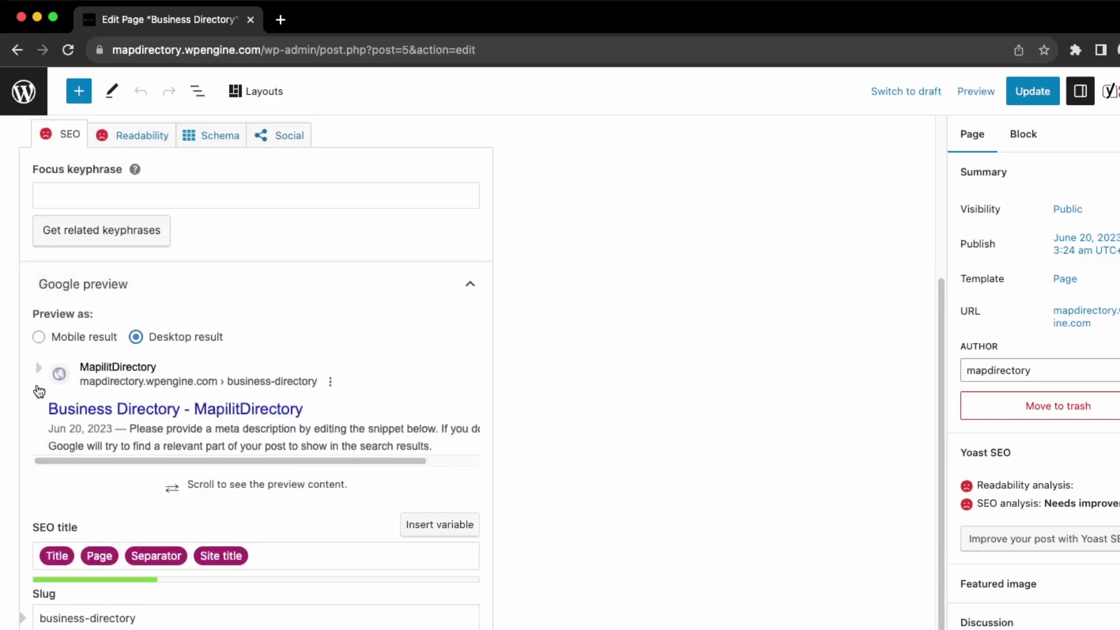
scroll(257, 379, up, 1)
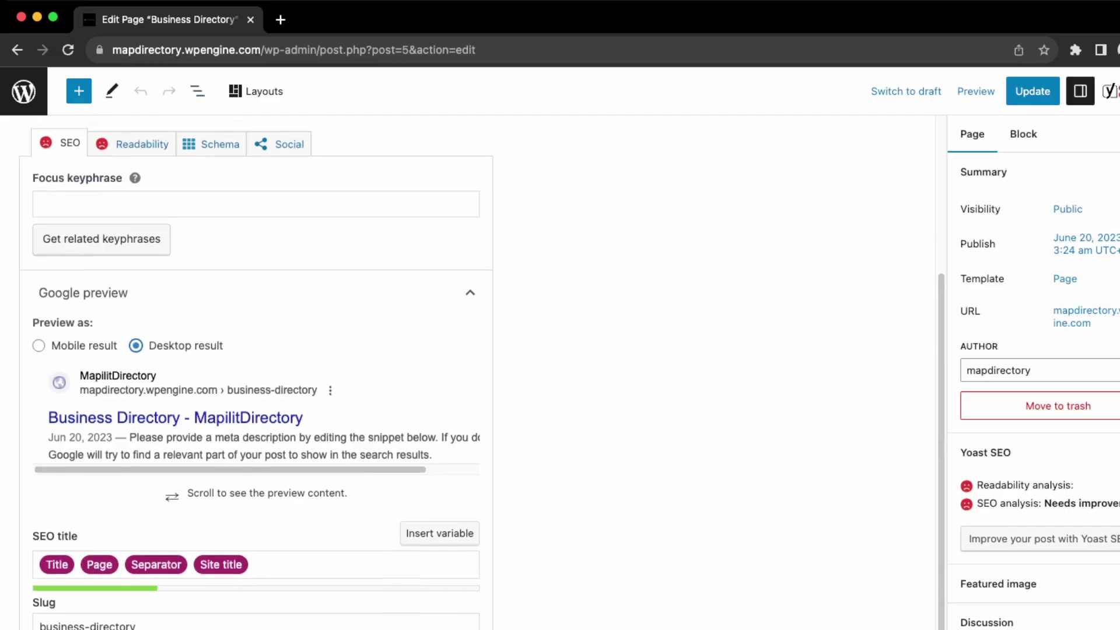
scroll(256, 373, down, 4)
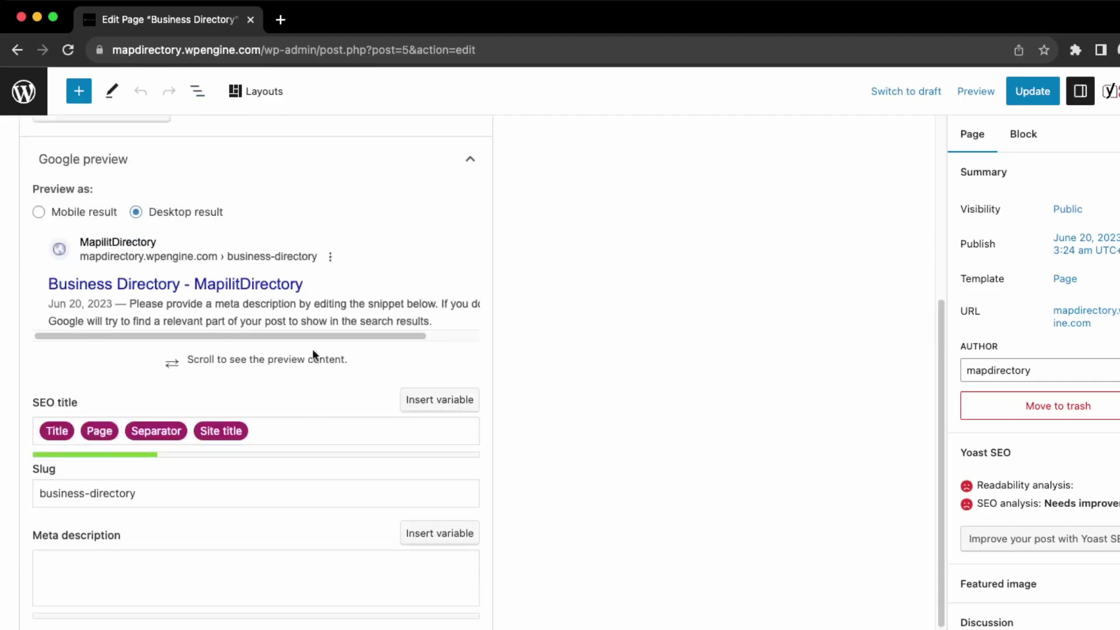